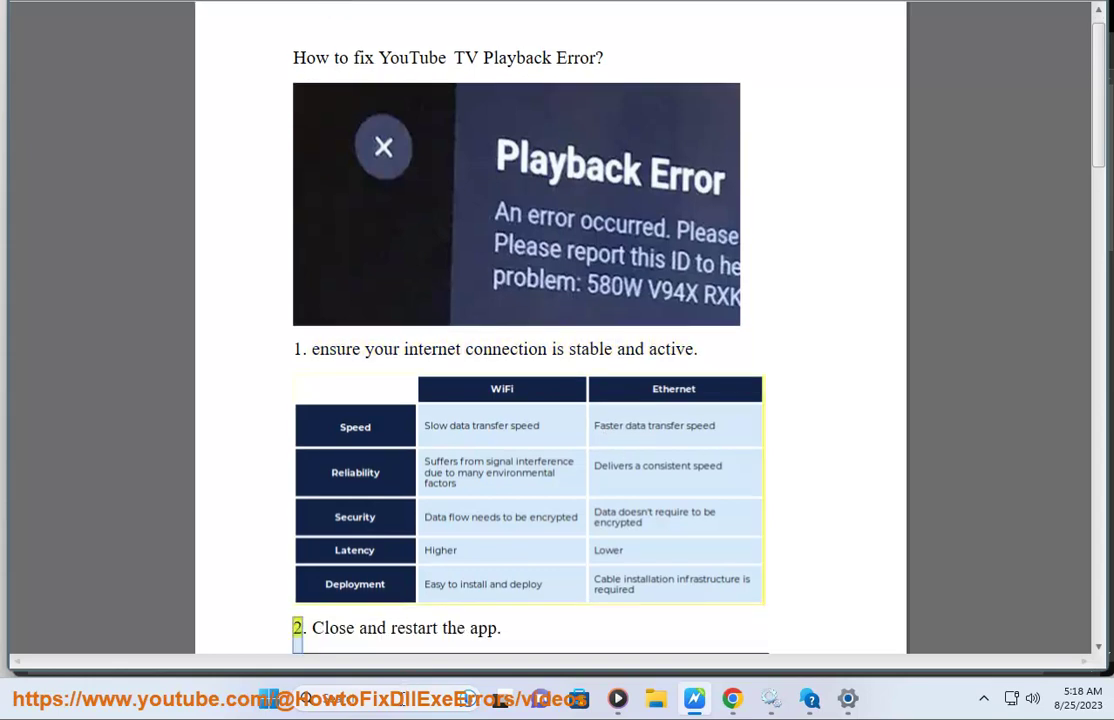
Launch Command Prompt from the recent apps list to test the connection.
click(320, 698)
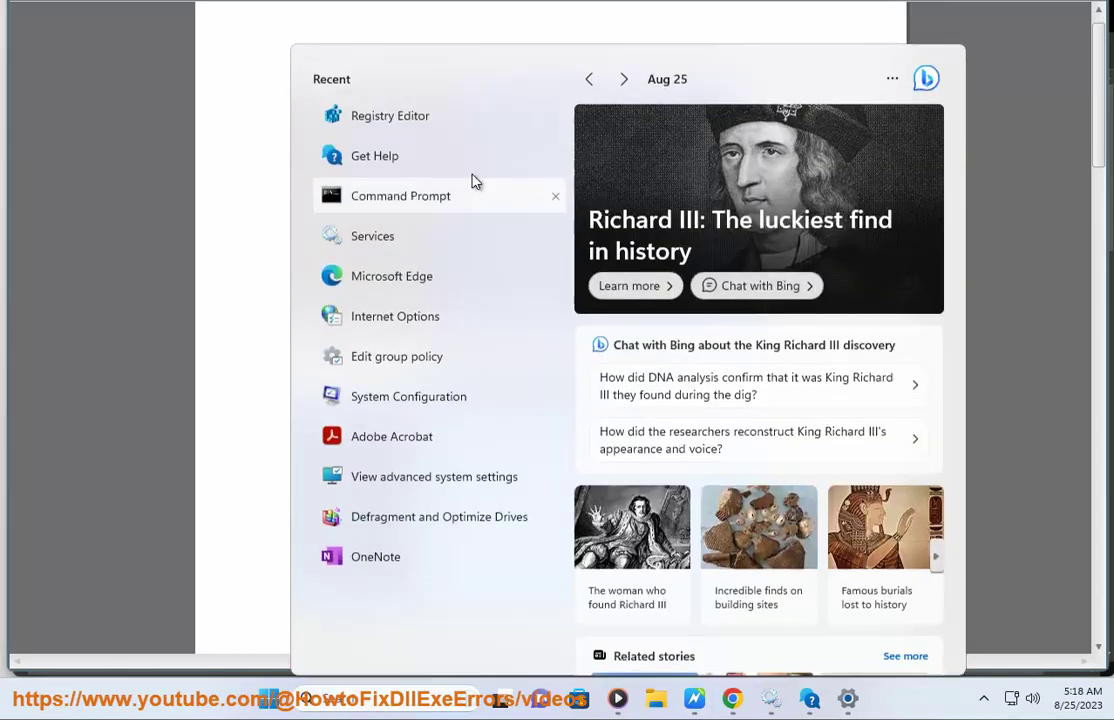
click(474, 188)
text(PING TOUTUBE.COM)
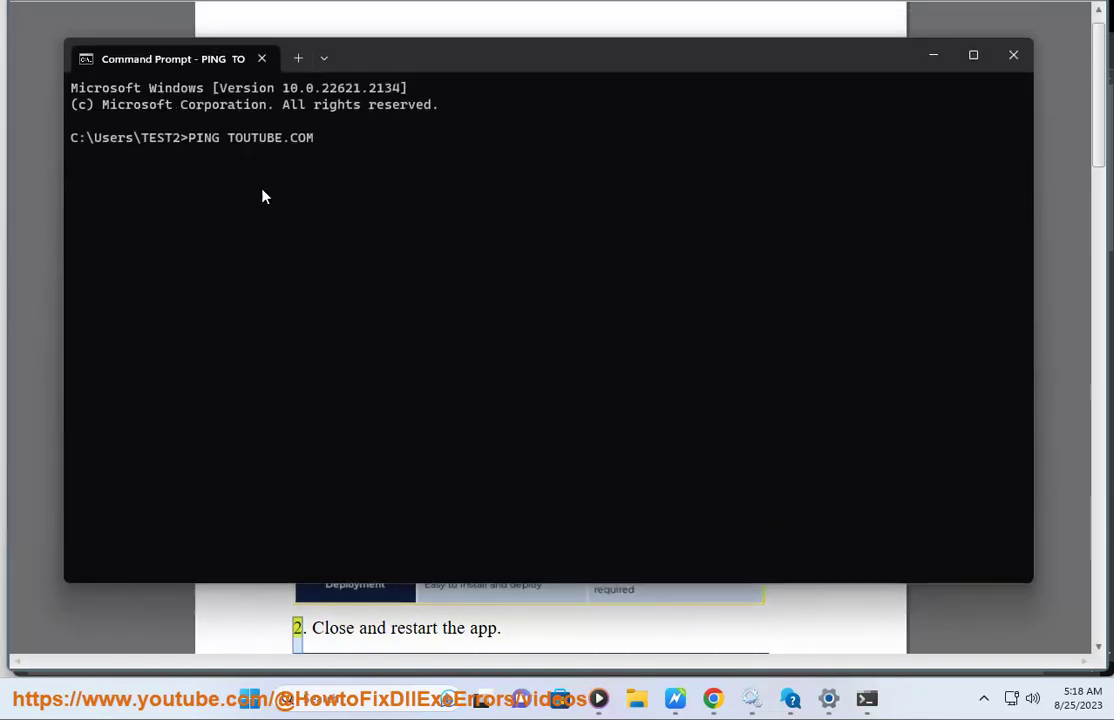
Run the ping test, then search Google in Chrome for SLOW WINDOWS INTERNET.
key(Return)
click(712, 700)
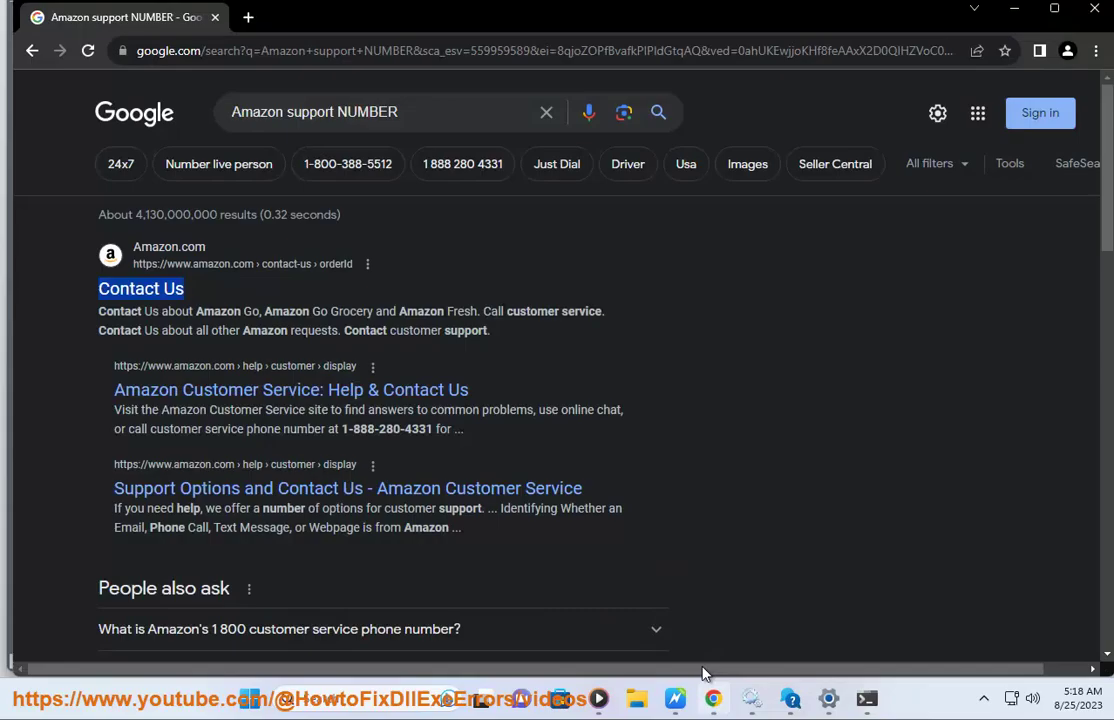
click(545, 118)
text(SLO)
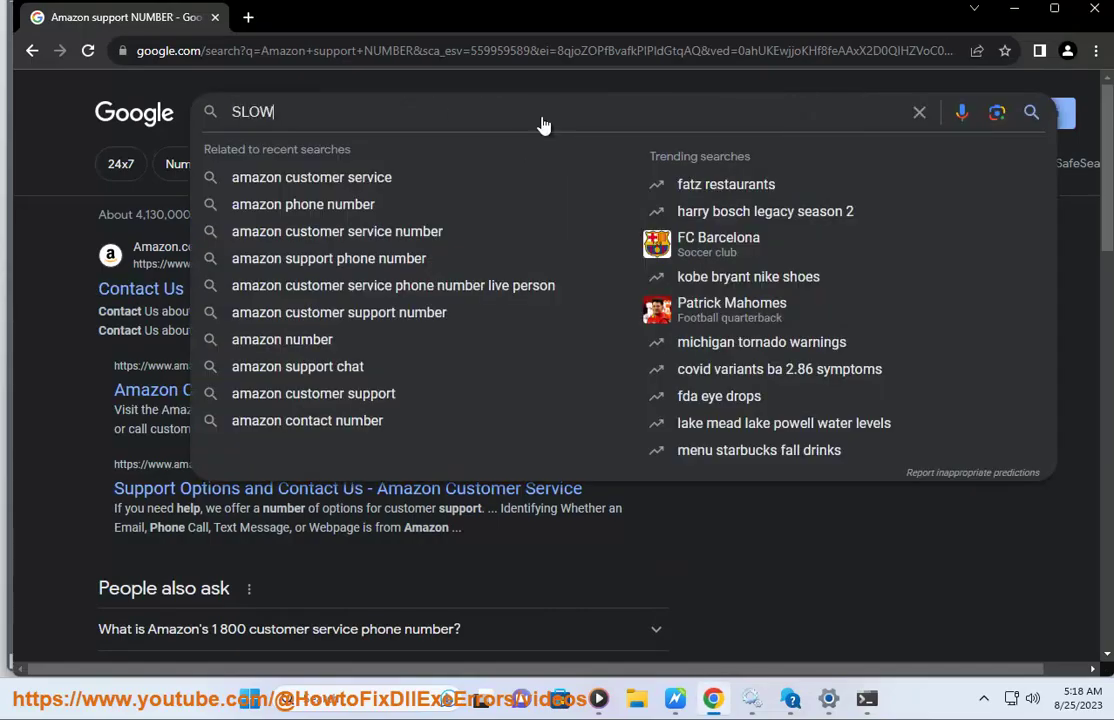
text(WINDOWS INT)
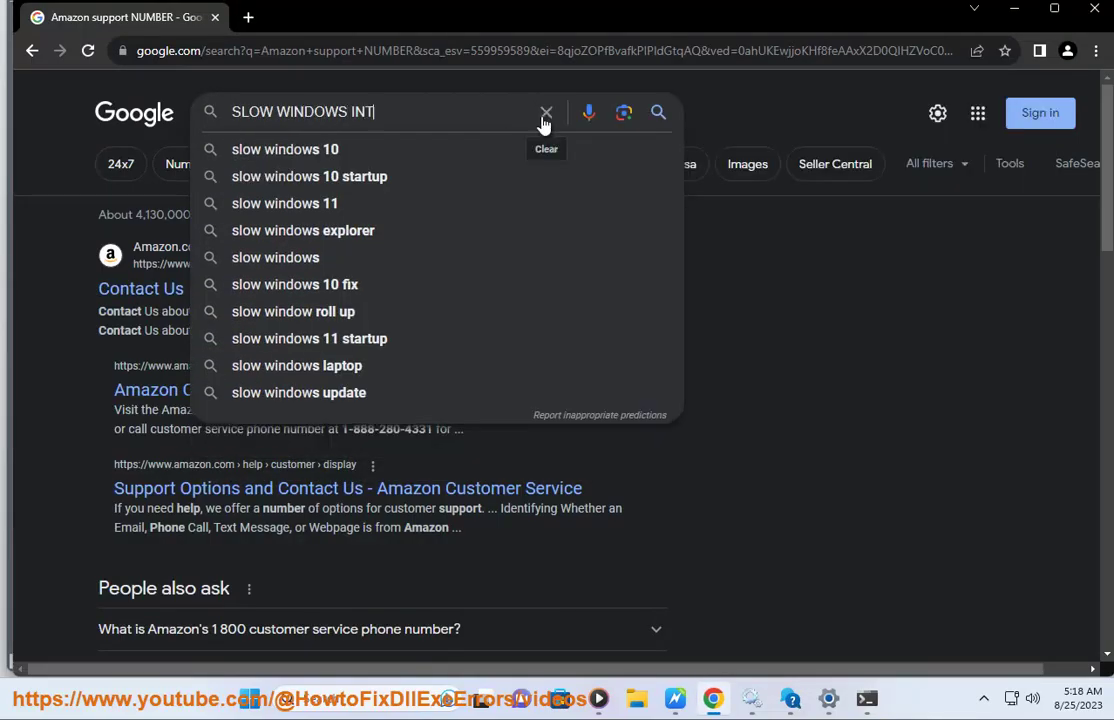
text(ERNET)
key(Return)
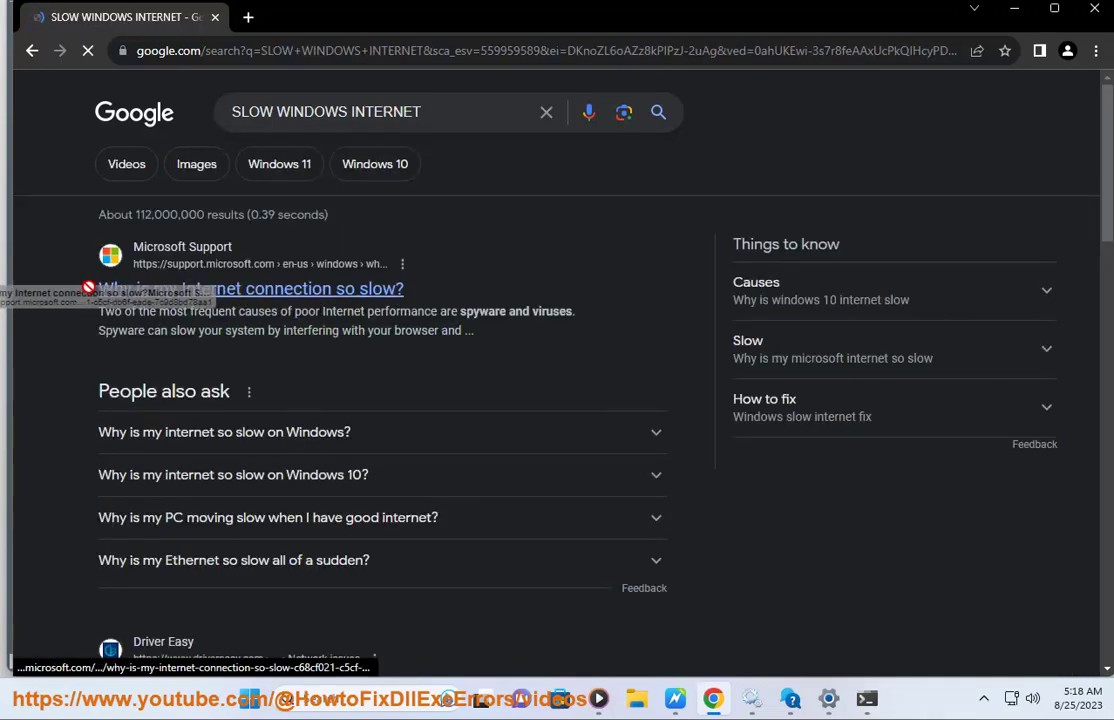
Minimize Chrome and scroll the YouTube TV fix guide down through step 5, clearing cache and cookies.
click(1013, 8)
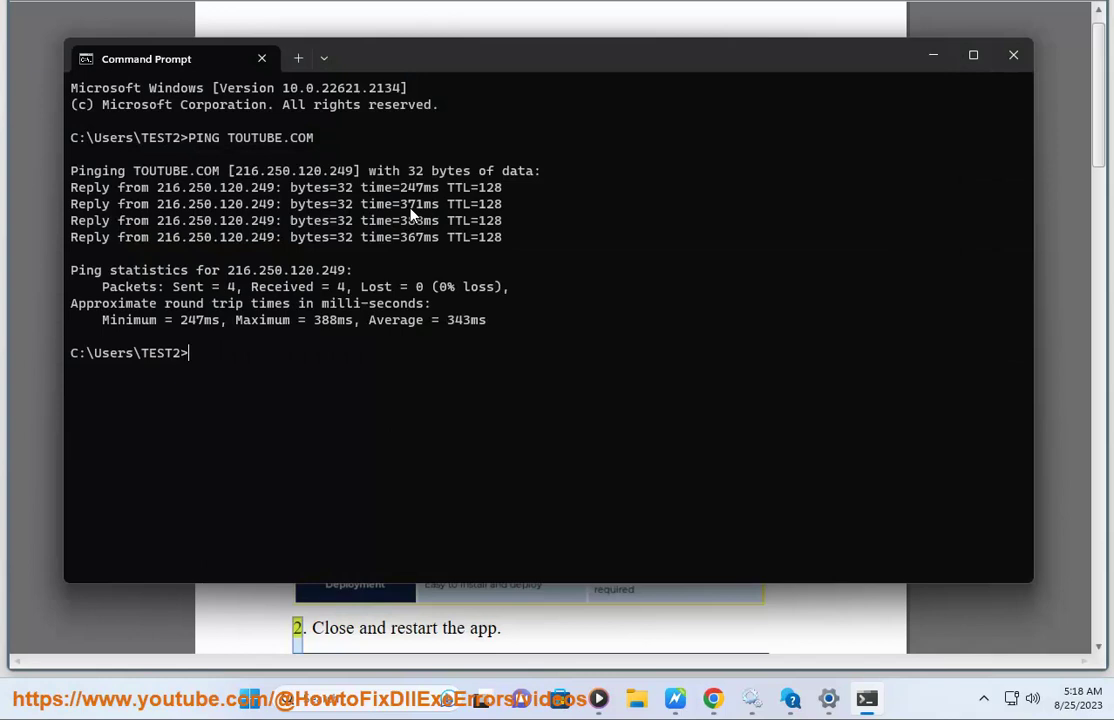
click(267, 3)
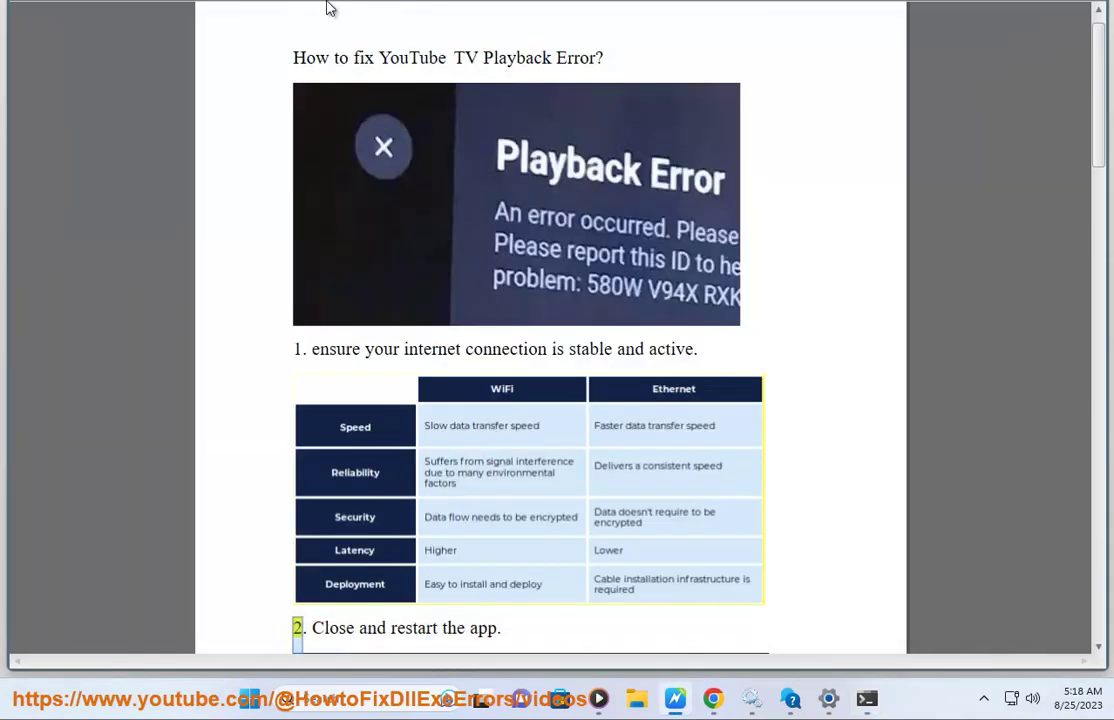
scroll(580, 530, down, 2)
scroll(580, 530, down, 3)
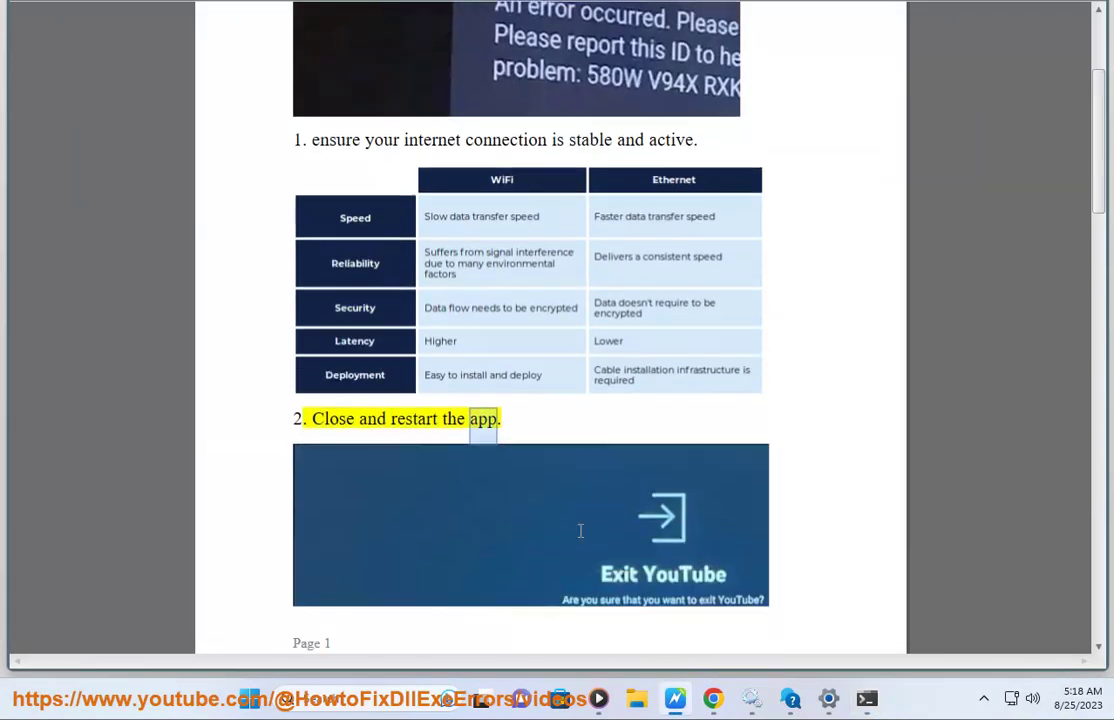
scroll(616, 471, down, 2)
scroll(616, 471, down, 2)
scroll(761, 428, down, 3)
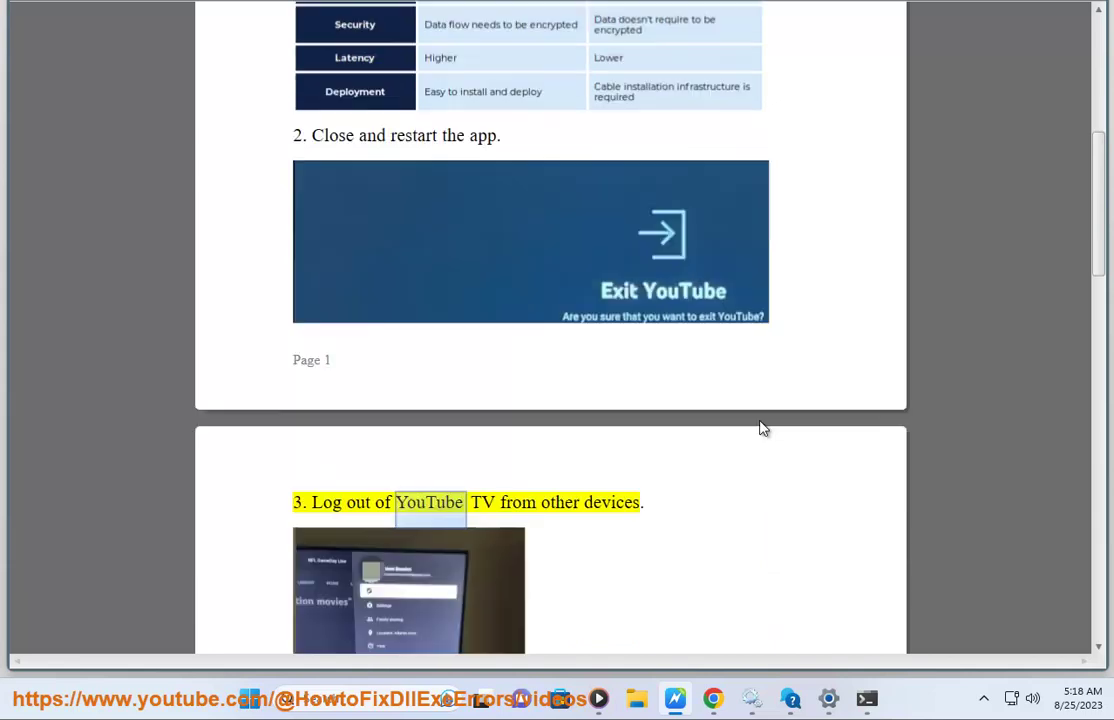
scroll(715, 443, down, 3)
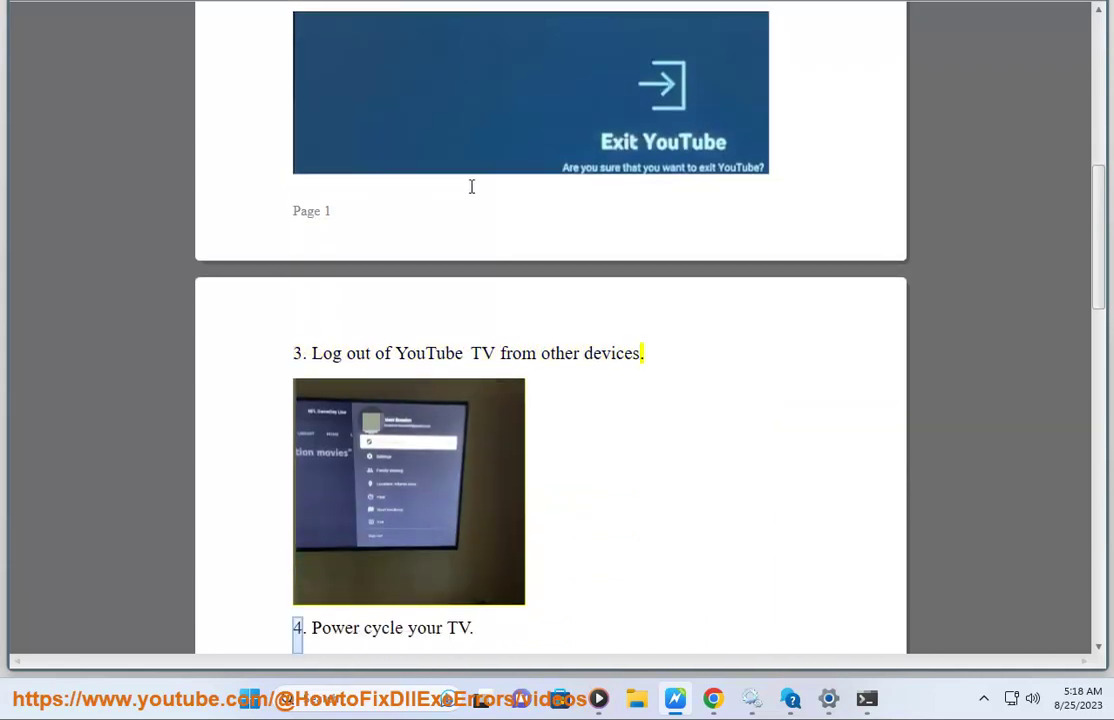
scroll(600, 320, down, 3)
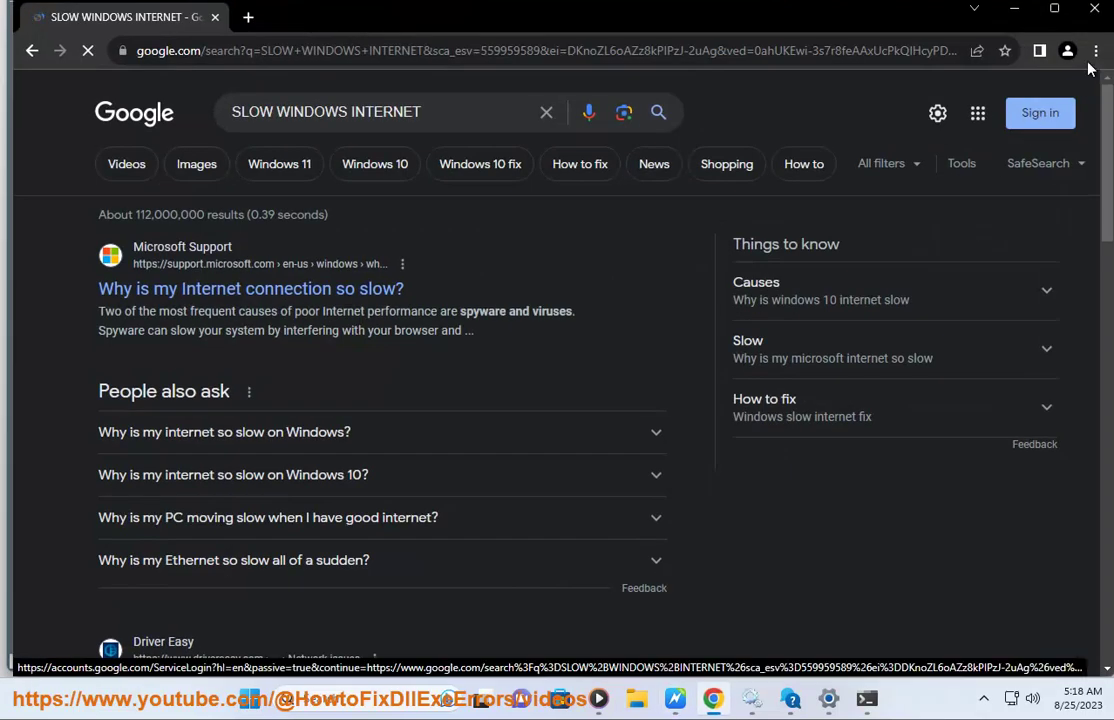
Clear Chrome's cached browsing data, found by searching Settings for CACHE.
click(1096, 50)
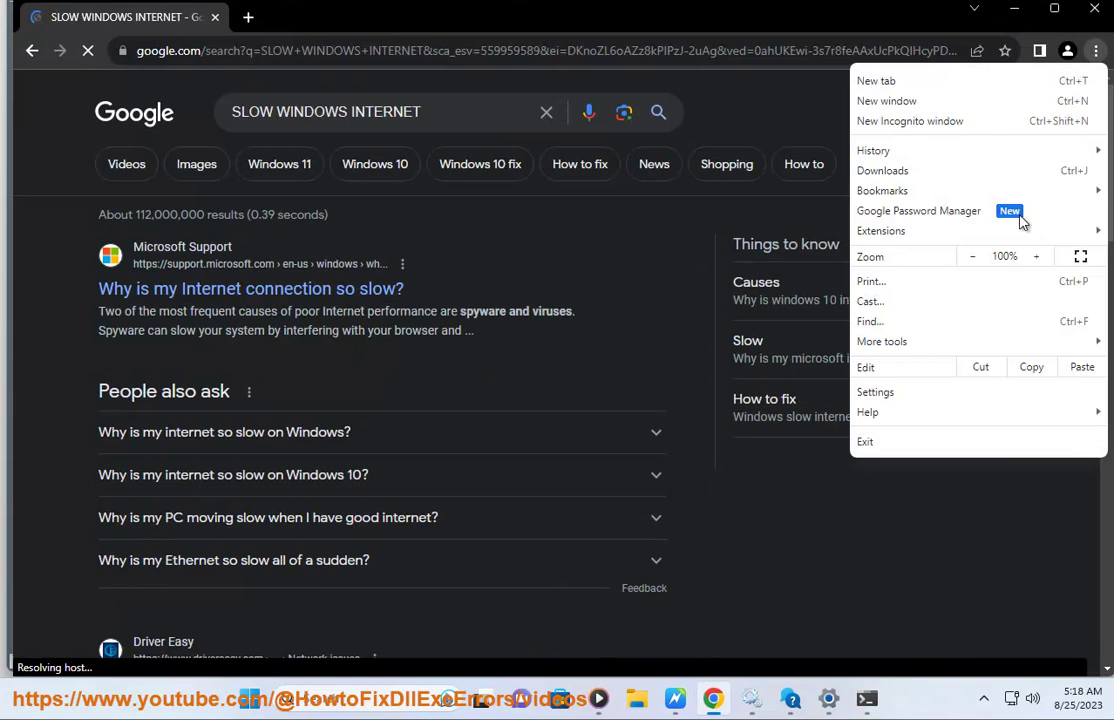
click(928, 395)
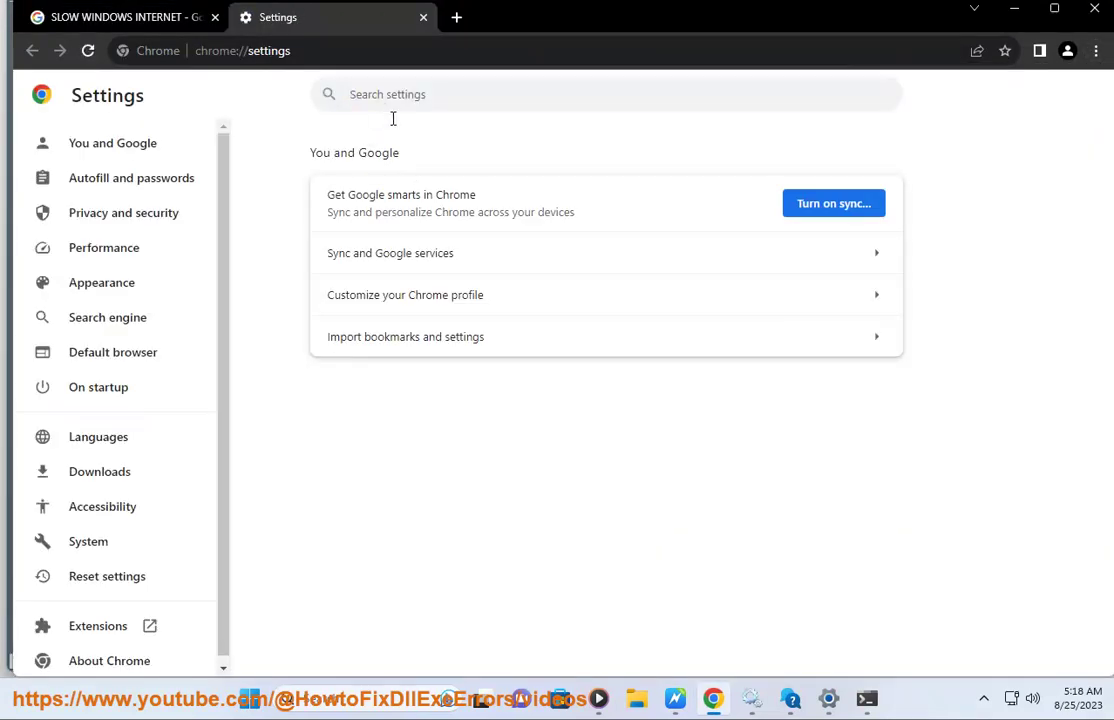
text(CACHE)
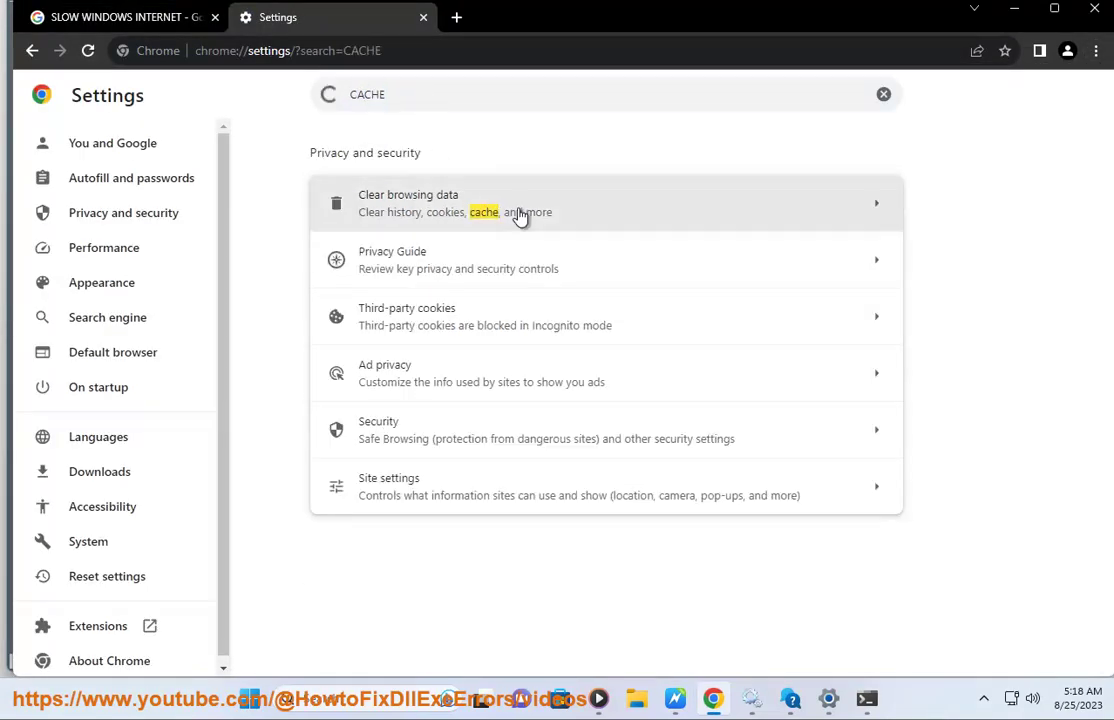
click(520, 217)
click(721, 557)
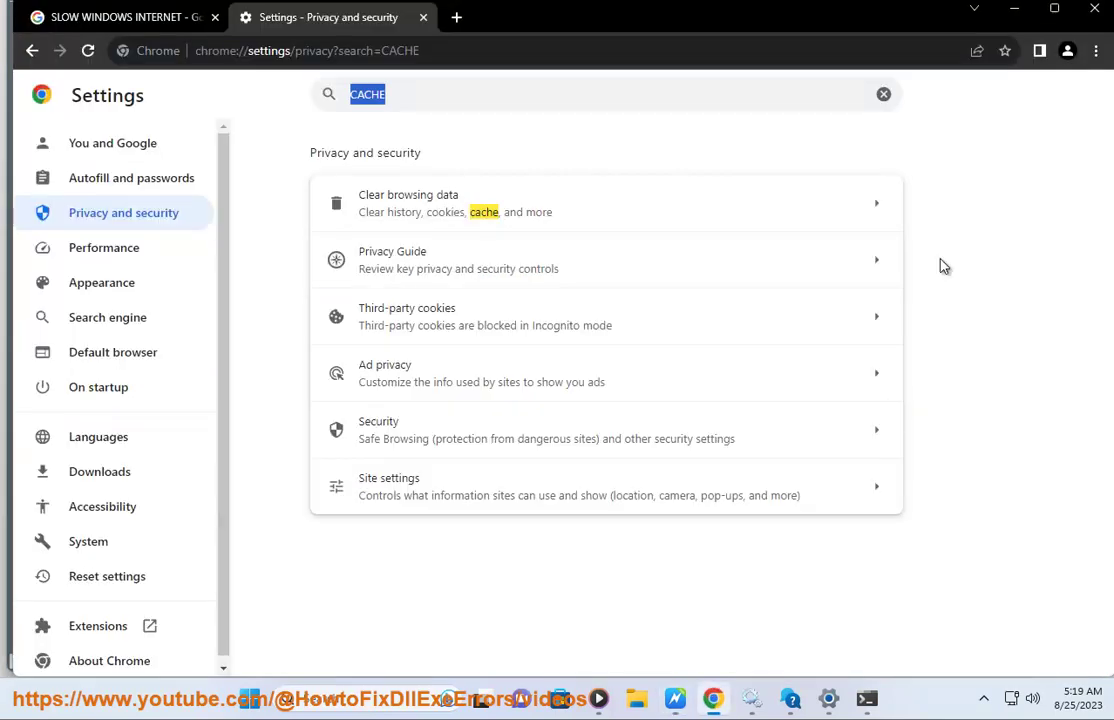
Review installed extensions on the Manage Extensions page, then minimize Chrome.
click(1095, 52)
mouse_move(880, 231)
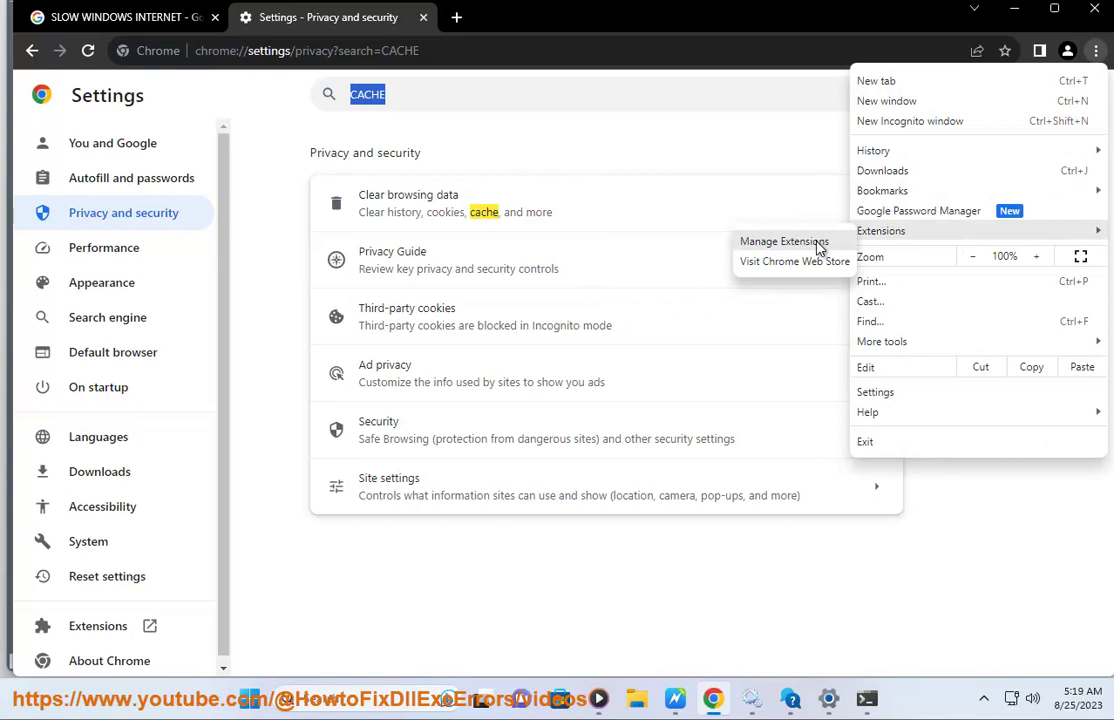
click(815, 243)
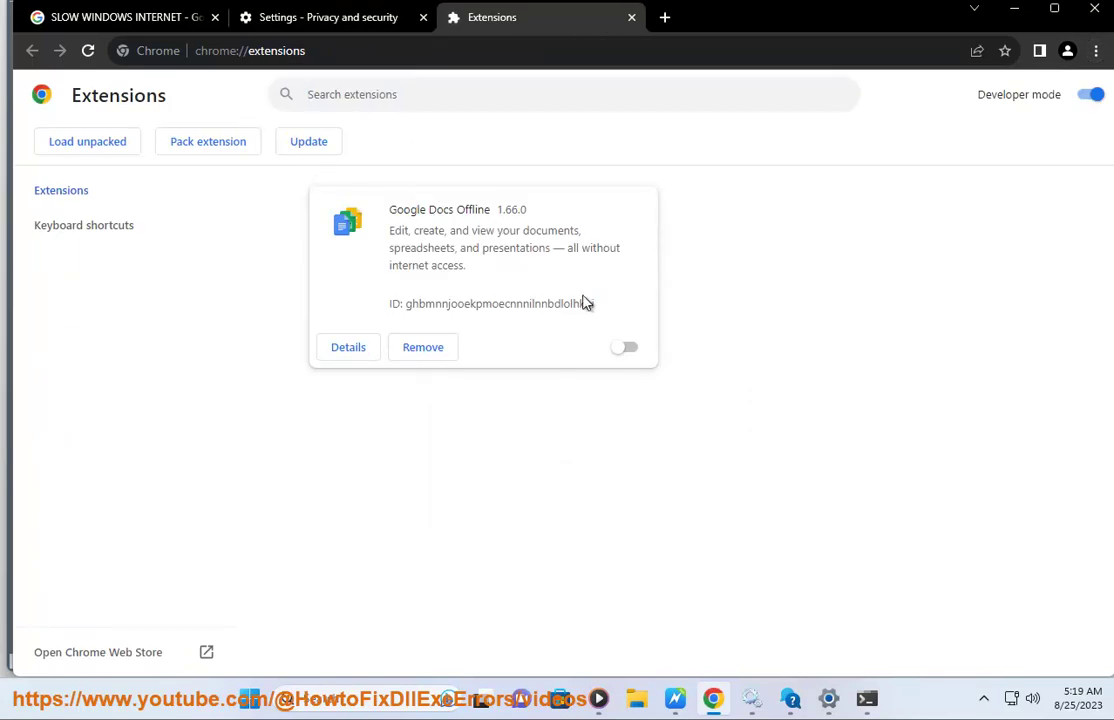
click(1012, 10)
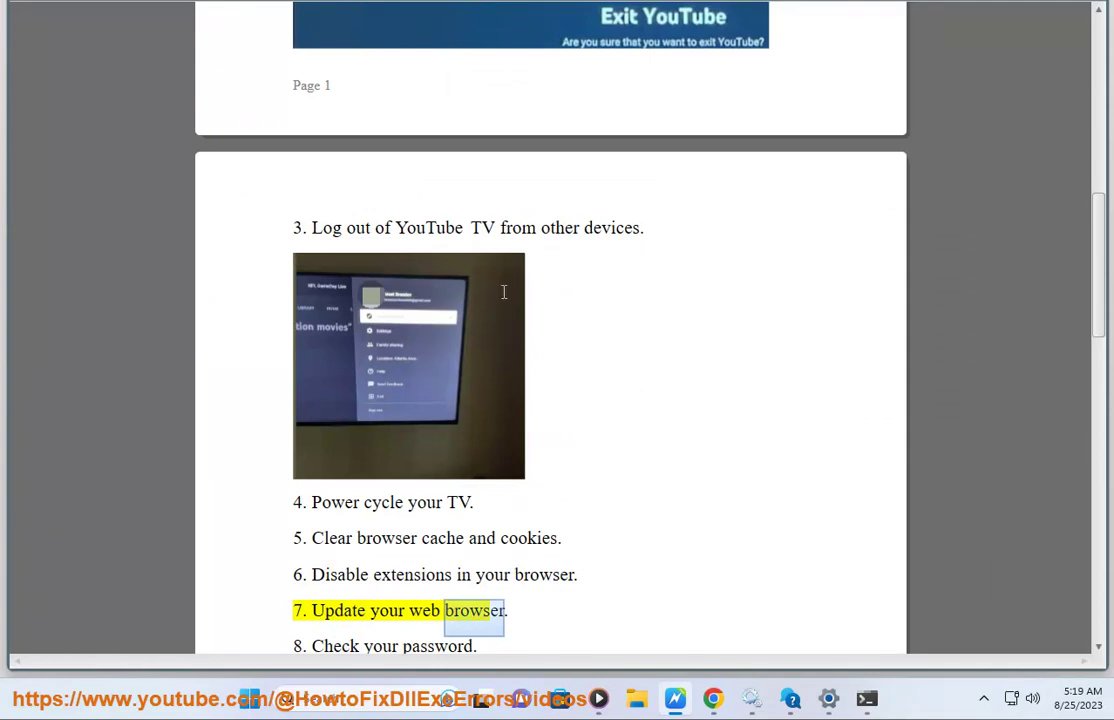
Restore Chrome and run the update check on the About Google Chrome page.
click(713, 698)
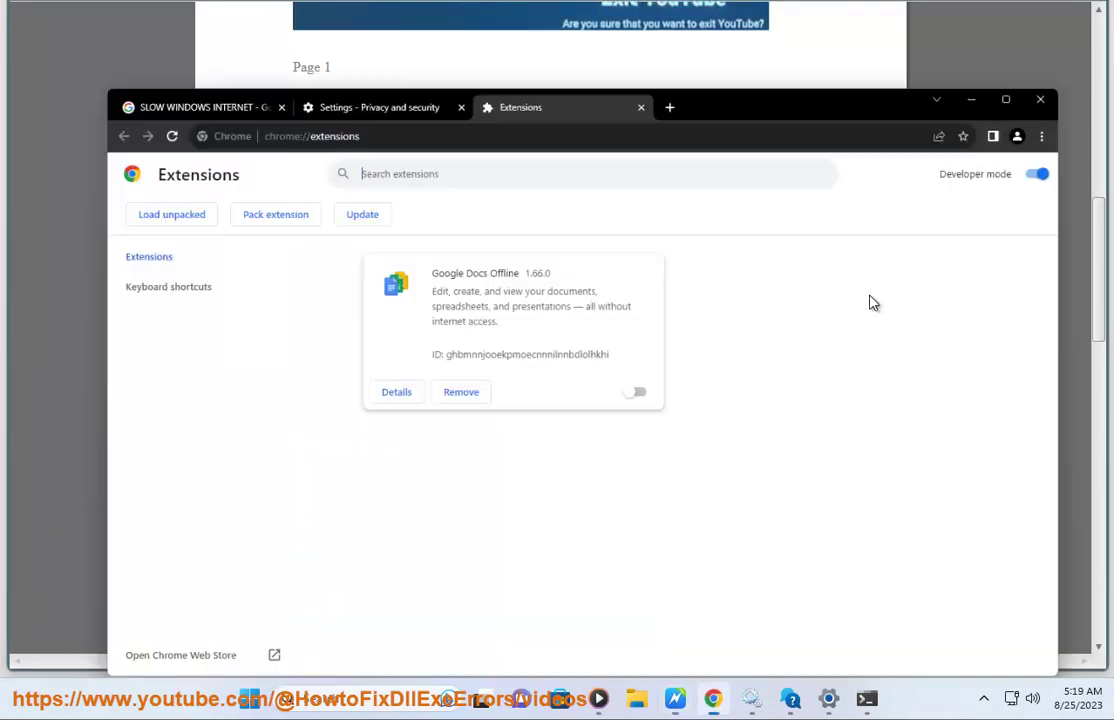
click(1098, 50)
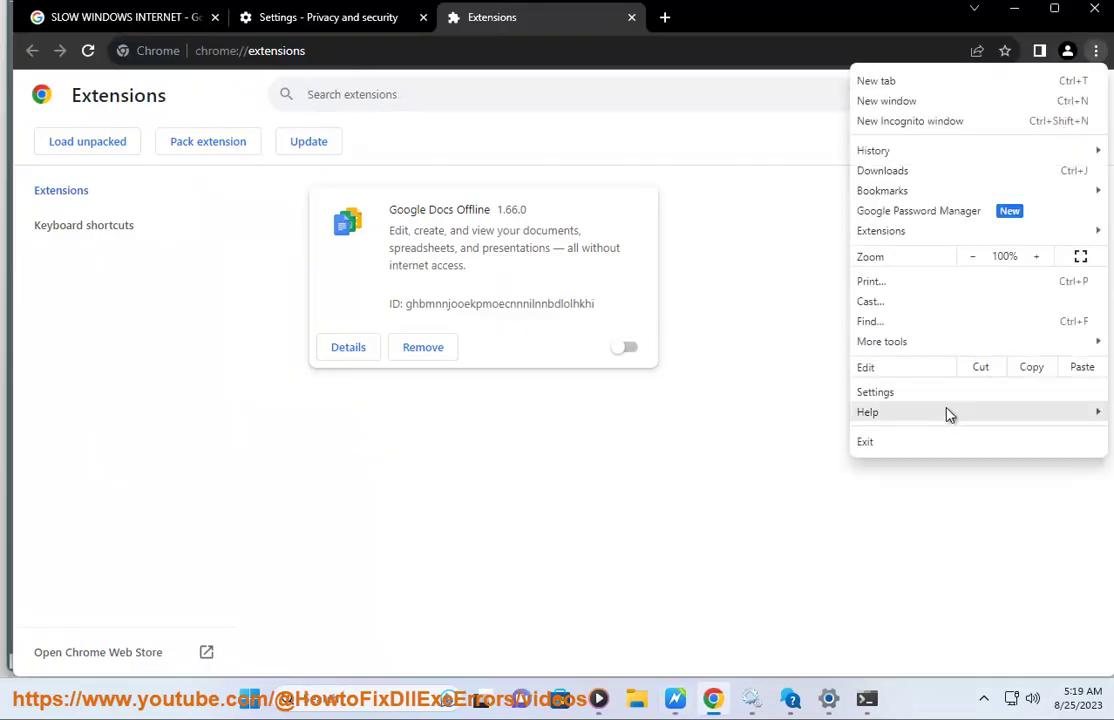
click(816, 425)
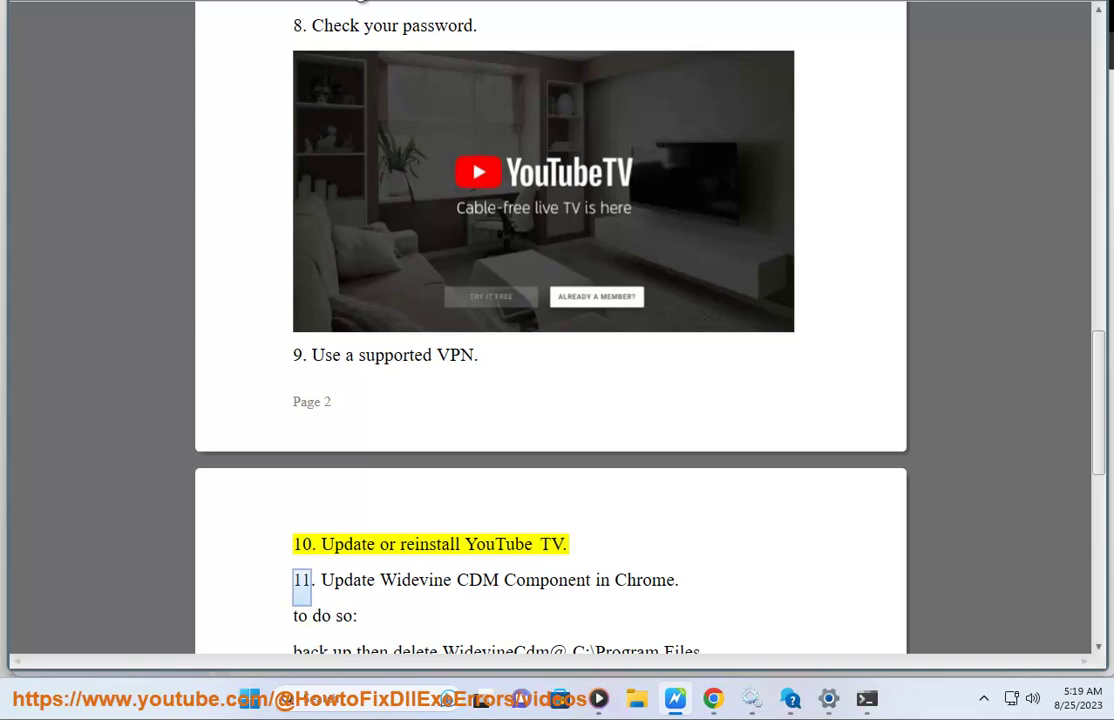
Search Google for YouTube TV APP CHANGENOTES in the results tab.
click(465, 532)
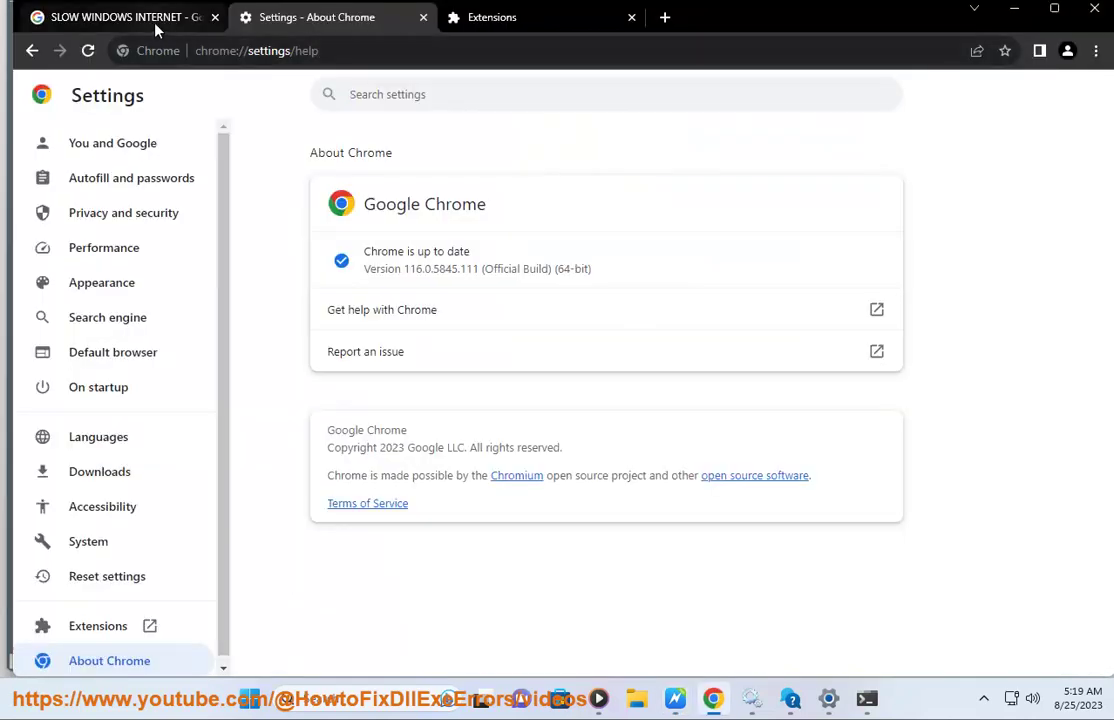
click(134, 19)
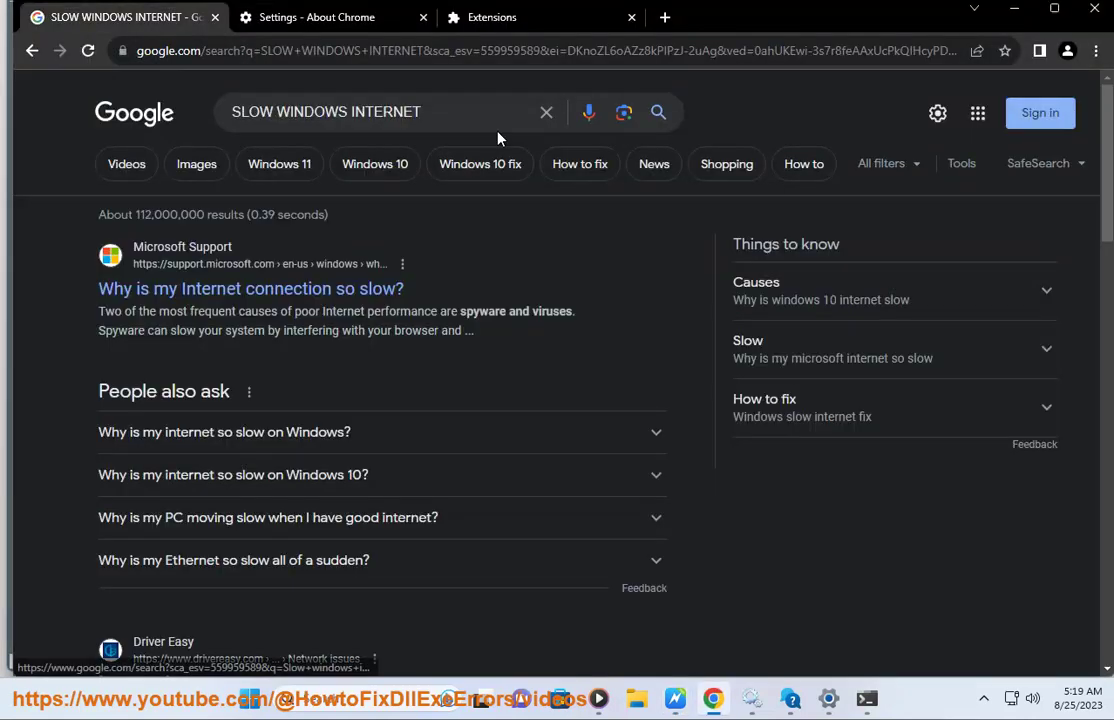
click(544, 114)
text(YouTube TV APP)
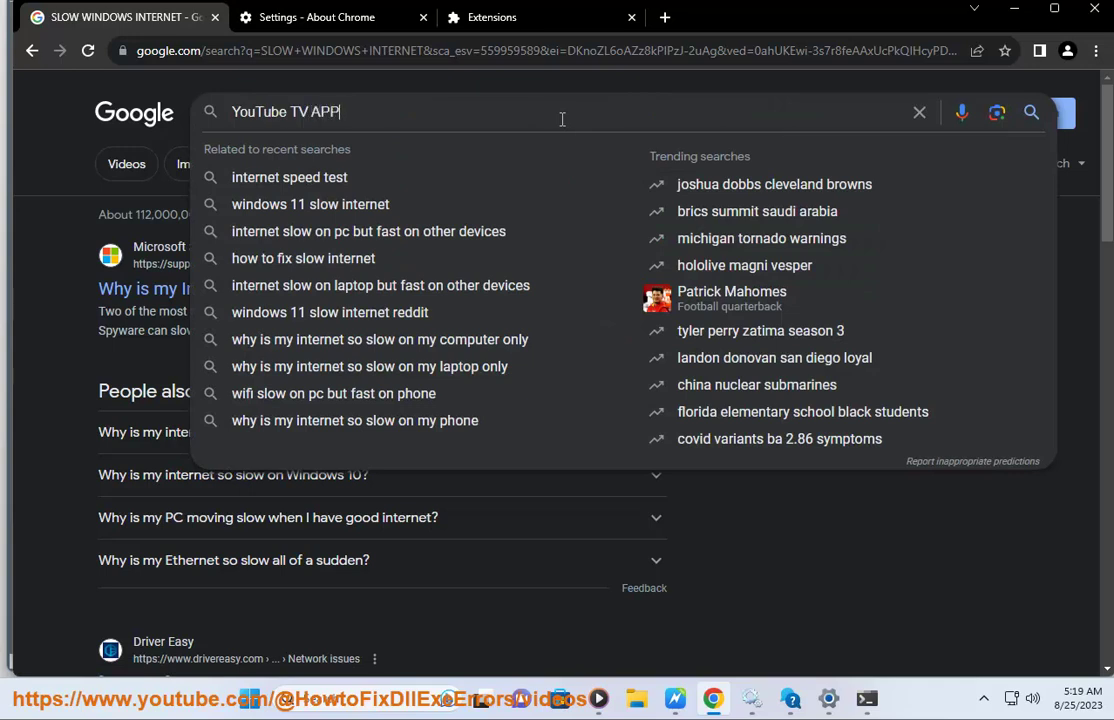
text( CHANGENOT)
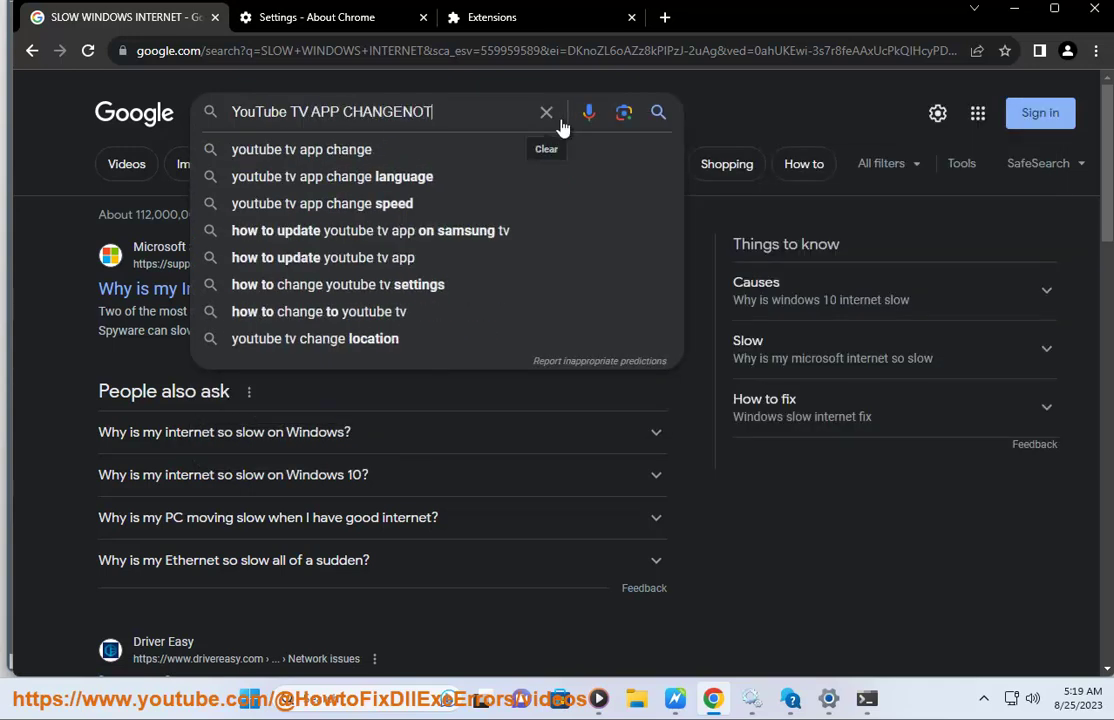
text(ES)
key(Return)
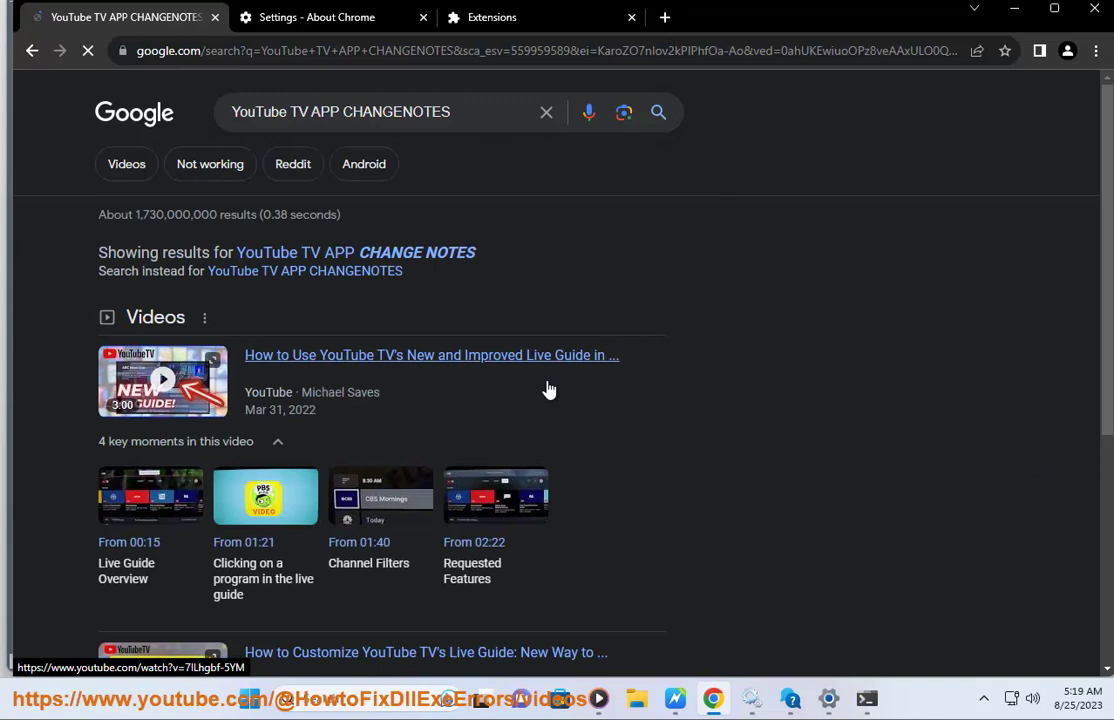
Scroll the results, highlight the Viewer updates - YouTube Help entry, then minimize Chrome.
scroll(664, 525, down, 3)
scroll(667, 525, down, 3)
scroll(671, 526, down, 2)
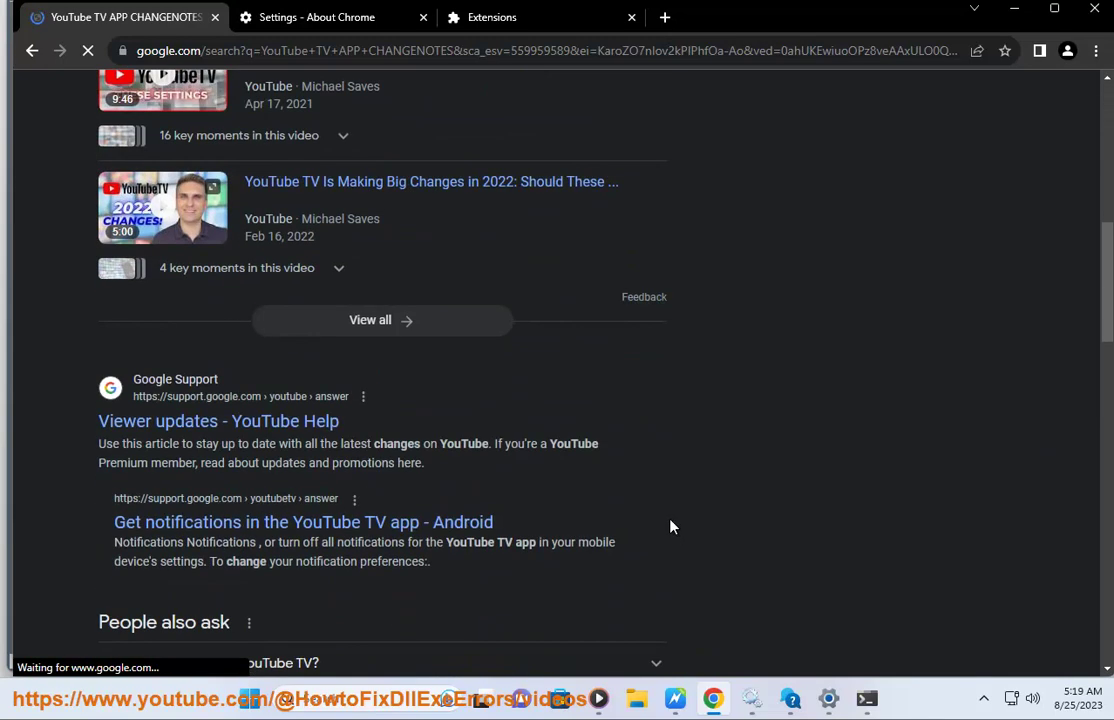
drag(378, 437, 97, 426)
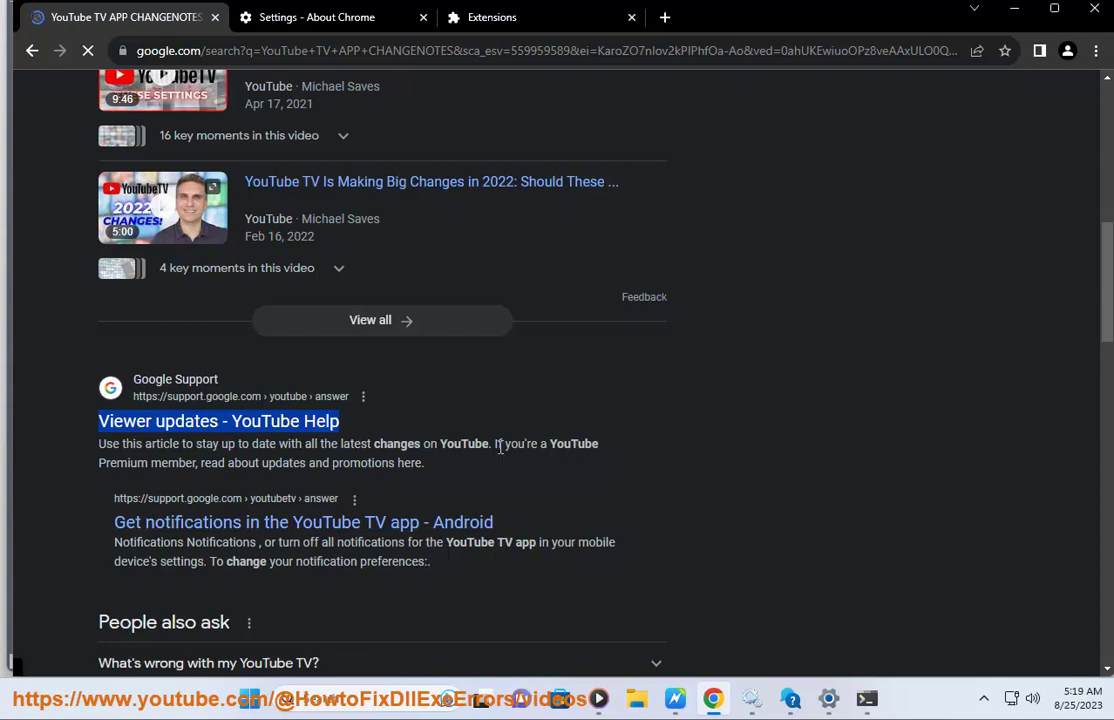
double_click(401, 450)
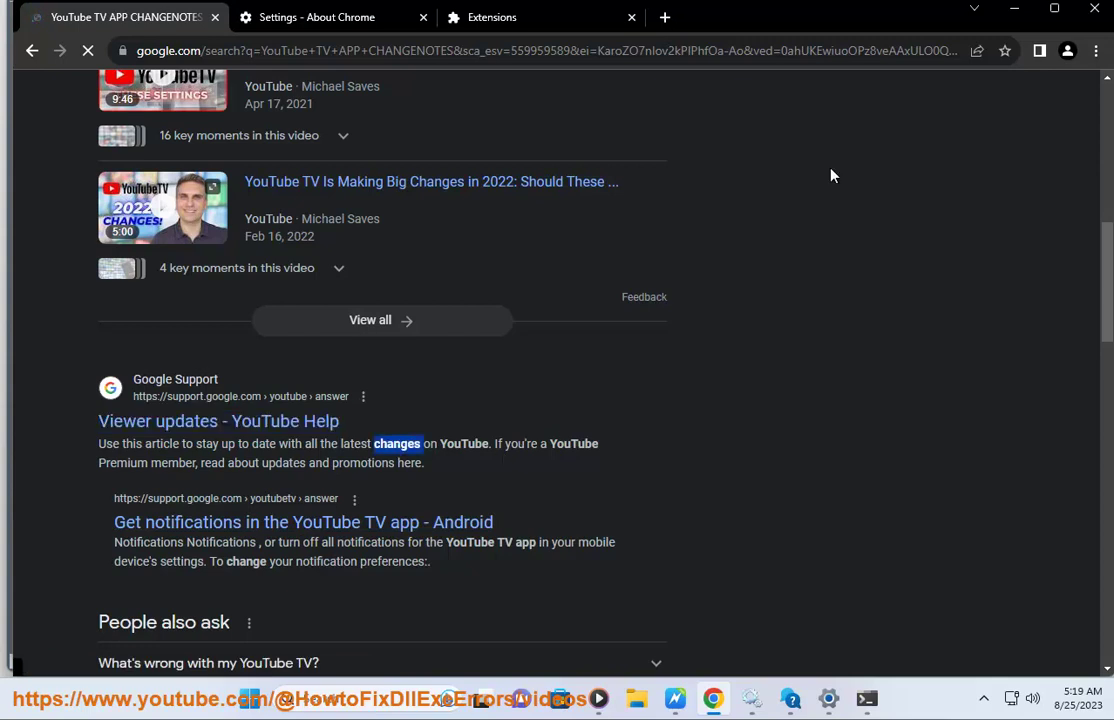
click(1010, 12)
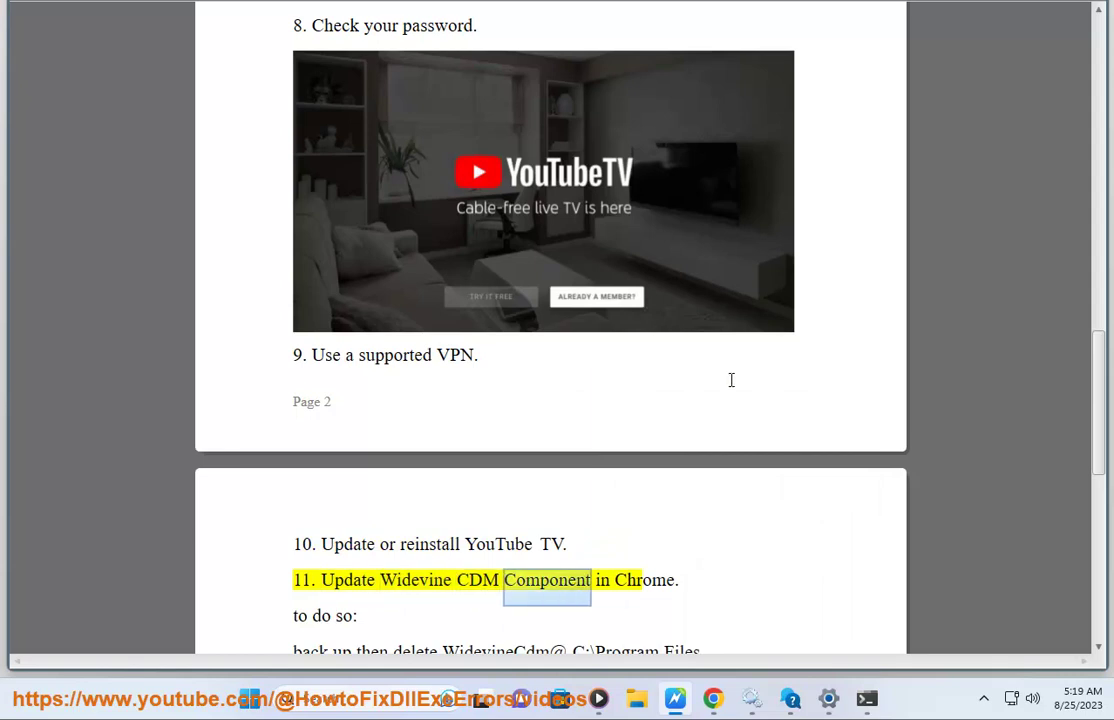
Scroll the guide to step 11 and restart read-aloud at the Program Files path.
scroll(735, 380, down, 1)
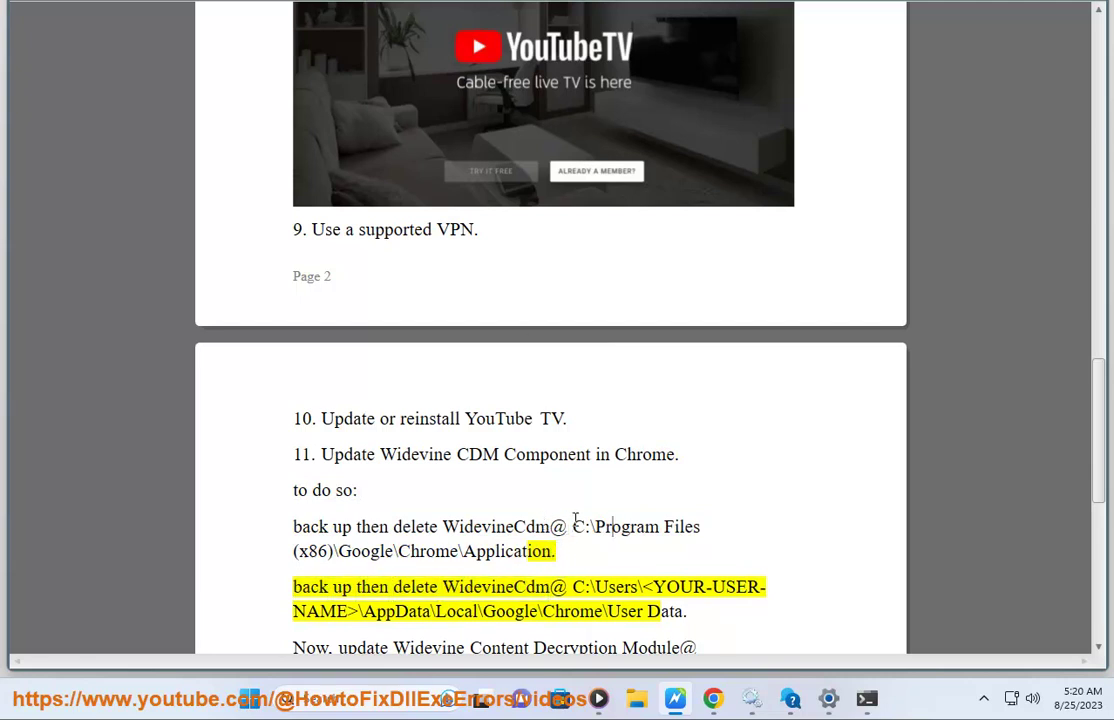
click(578, 526)
In File Explorer, try the pasted Chrome Application path, which isn't found.
click(637, 698)
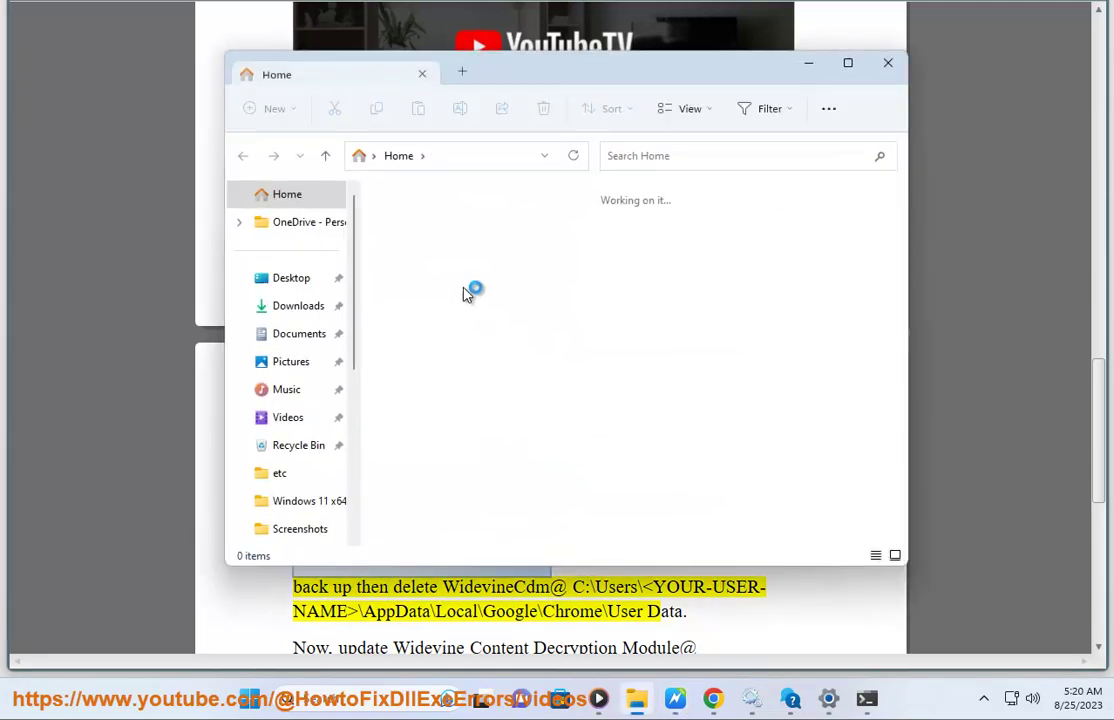
click(466, 157)
key(ctrl+v)
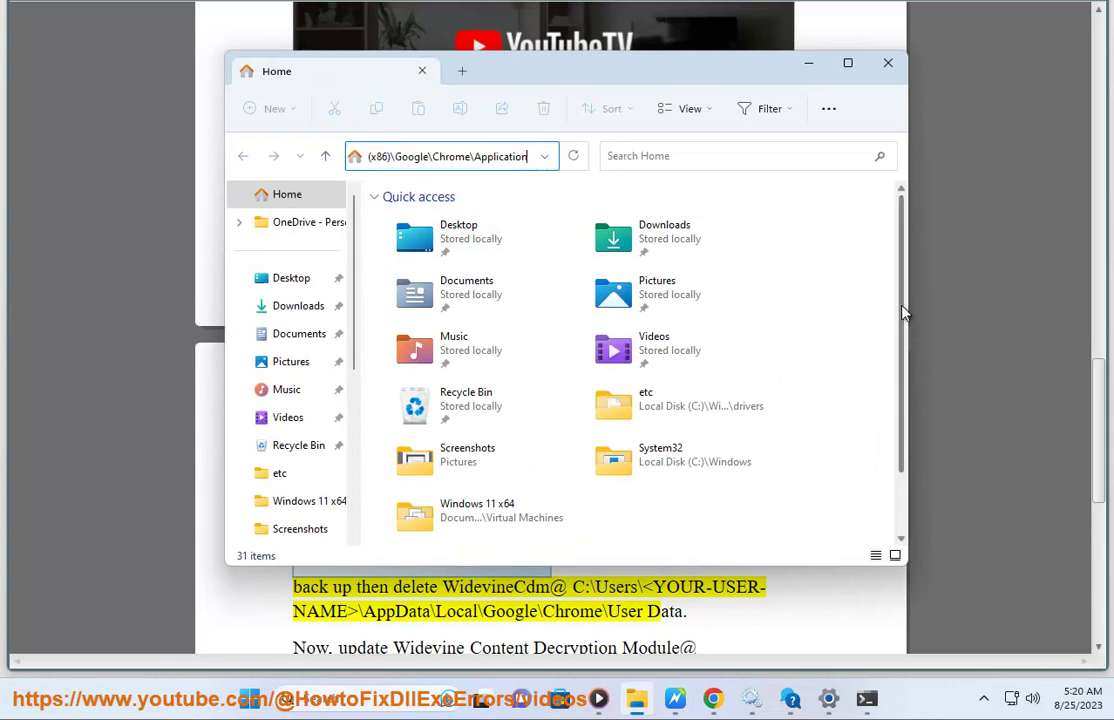
drag(908, 307, 1089, 307)
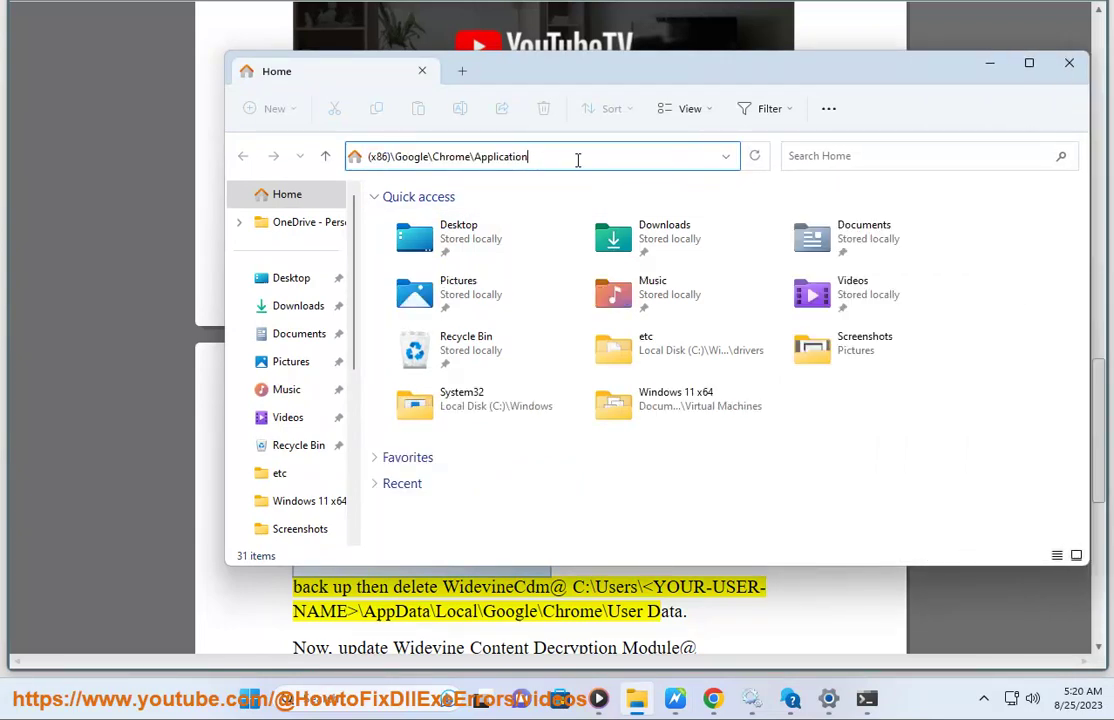
key(Return)
click(749, 316)
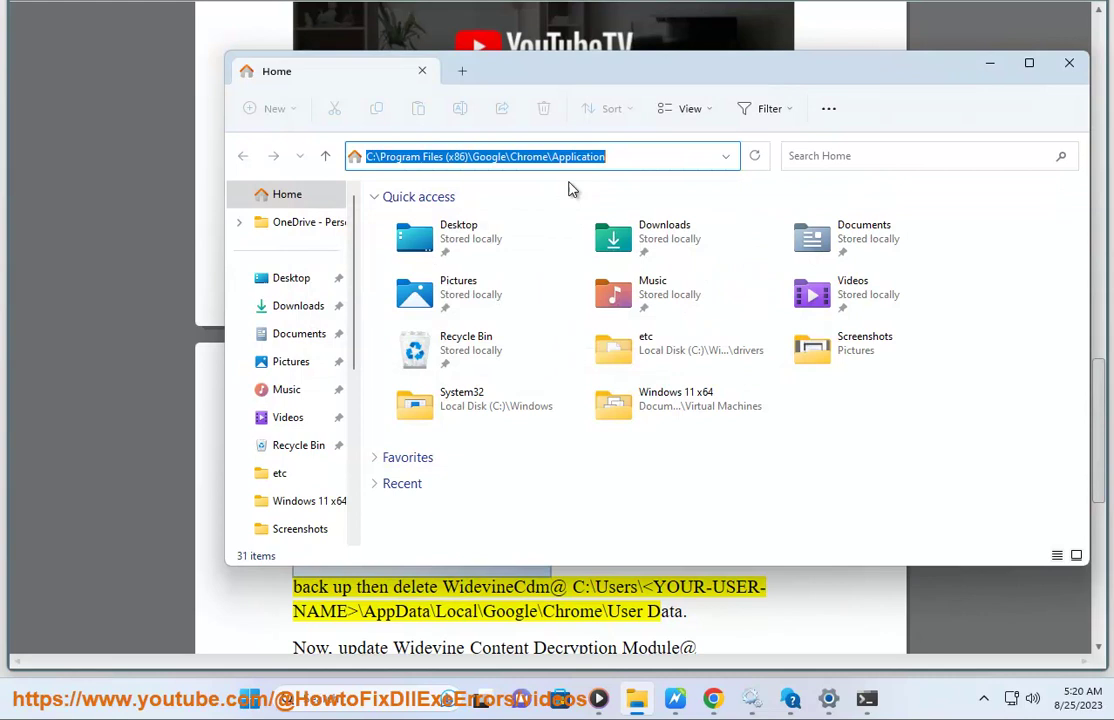
Trim the path back to C:\Program Files (x86)\Google and open that folder.
key(End)
key(BackSpace)
key(BackSpace)
key(BackSpace)
key(Return)
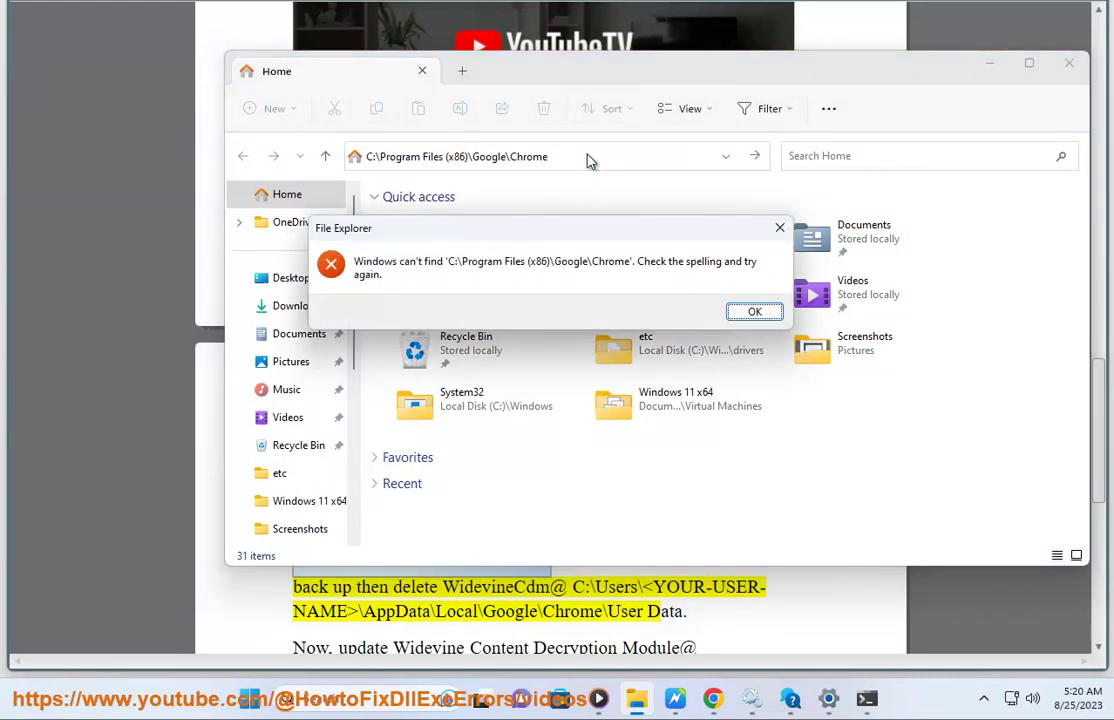
key(Return)
click(515, 156)
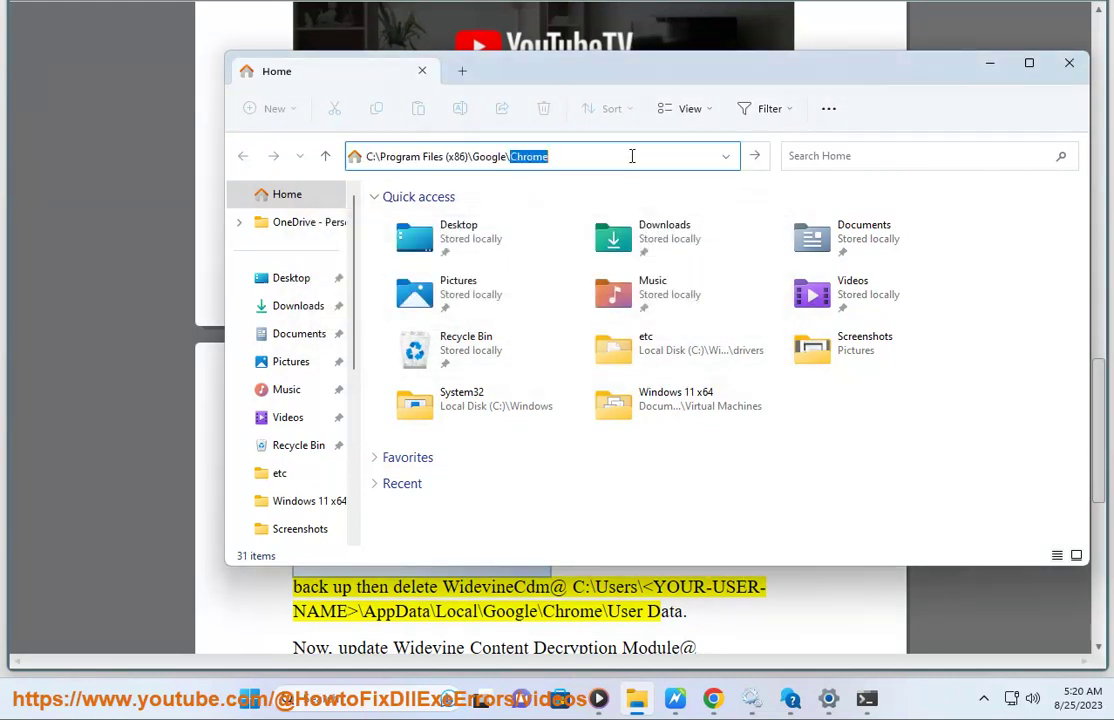
key(BackSpace)
key(Return)
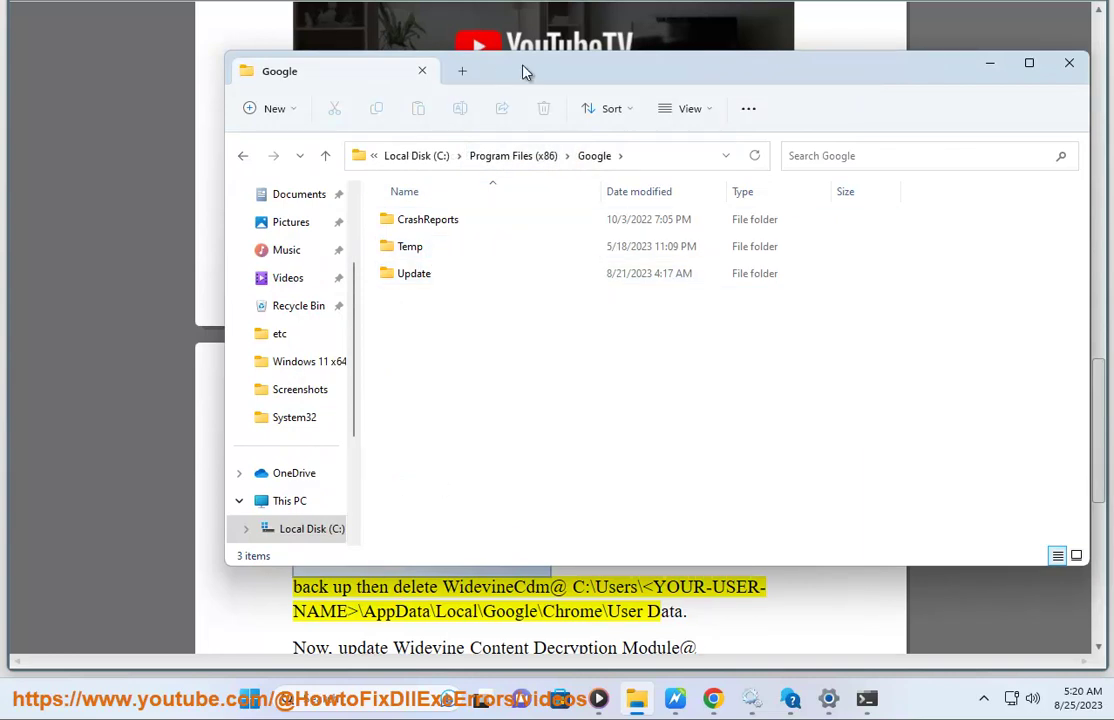
Check the CrashReports and Temp folders inside Google for WidevineCdm.
mouse_move(540, 66)
mouse_down()
mouse_move(620, 620)
mouse_move(574, 142)
mouse_up()
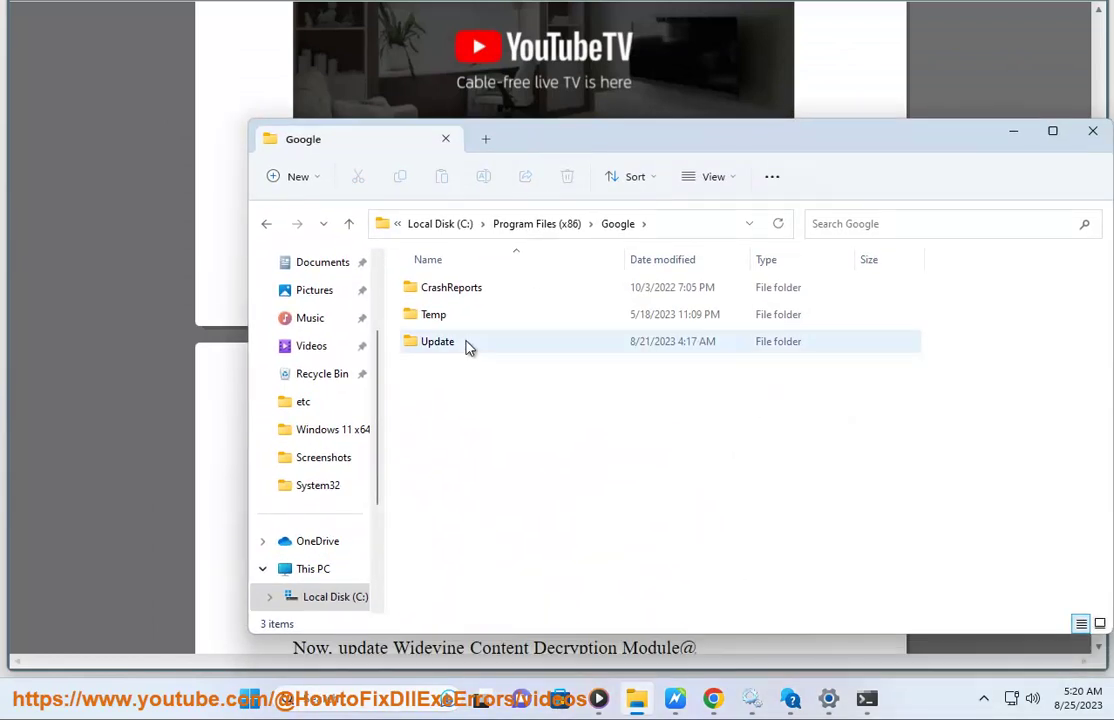
double_click(460, 290)
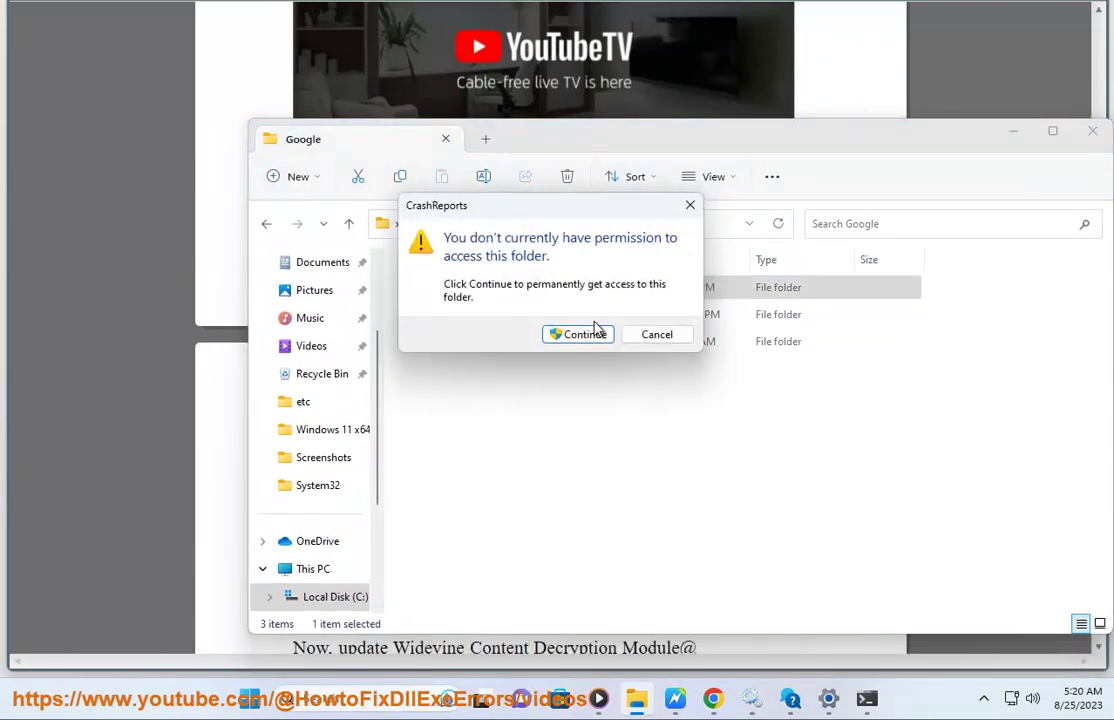
click(569, 335)
key(alt+Left)
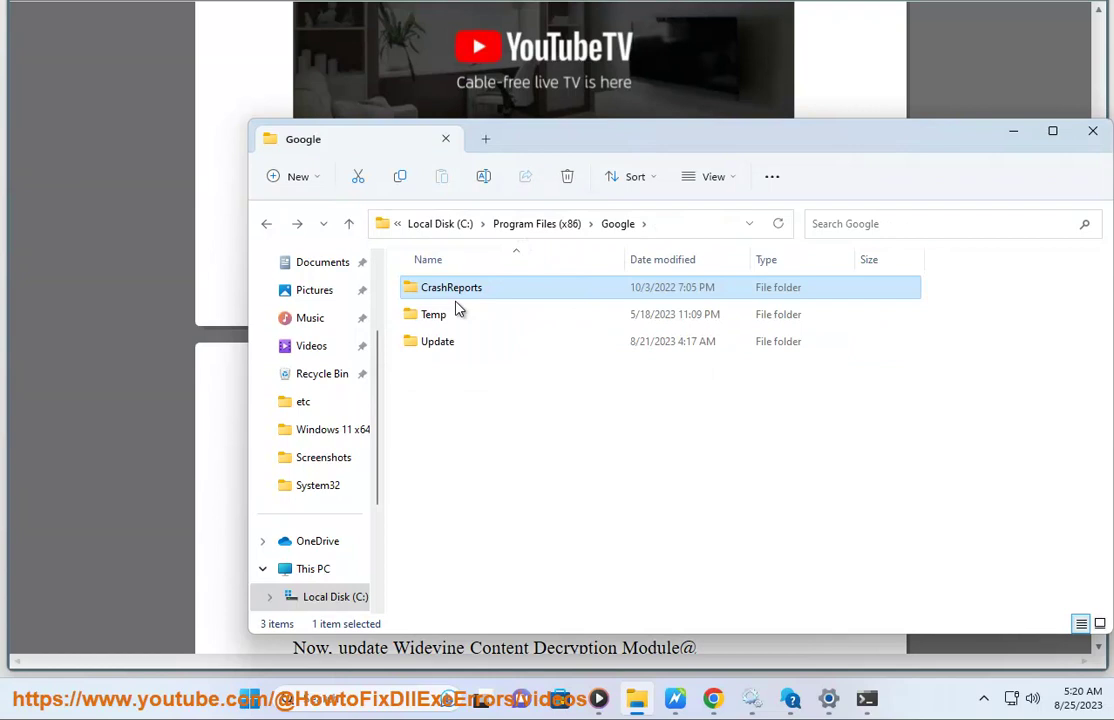
double_click(440, 316)
Return to Google, open Update\1.3.36.292, and move the window down to uncover the guide.
click(590, 224)
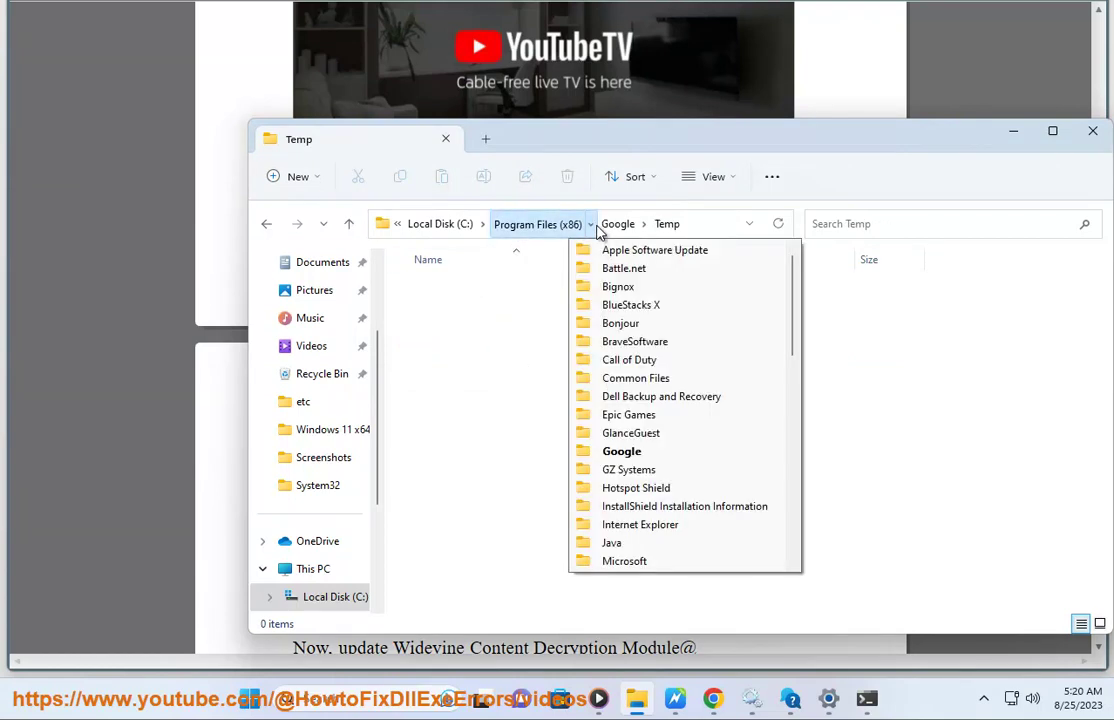
click(645, 224)
double_click(487, 342)
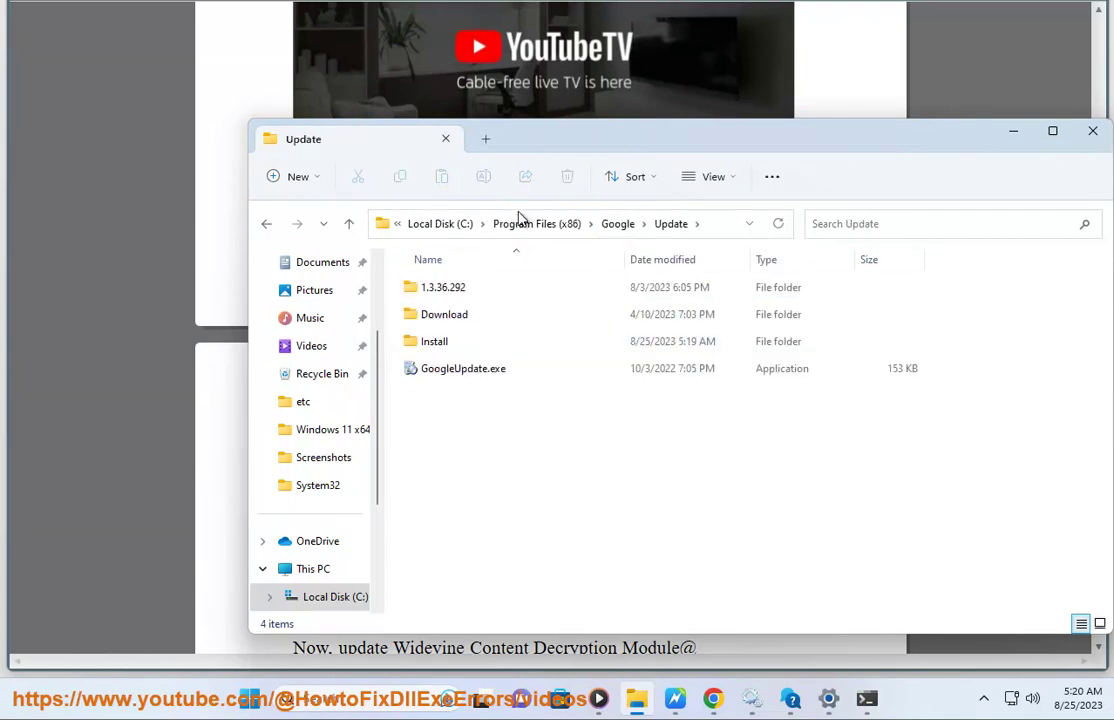
double_click(494, 290)
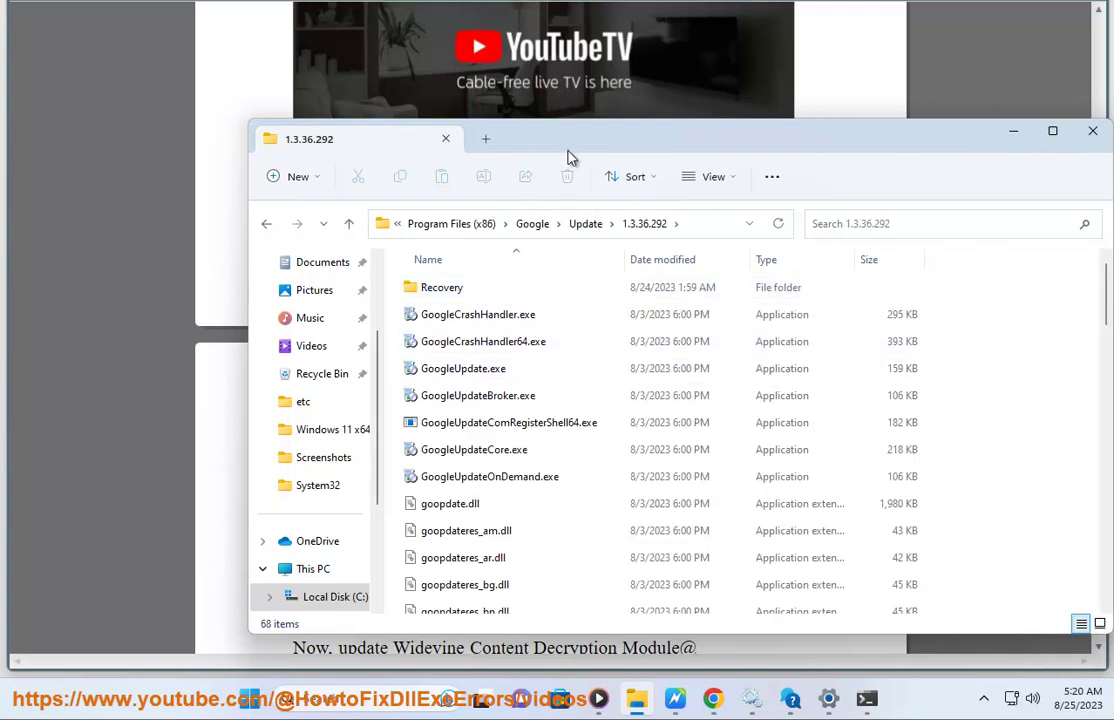
drag(569, 157, 560, 608)
Search the Google folder for WidevineCdm, find no matches, then hide File Explorer.
double_click(491, 526)
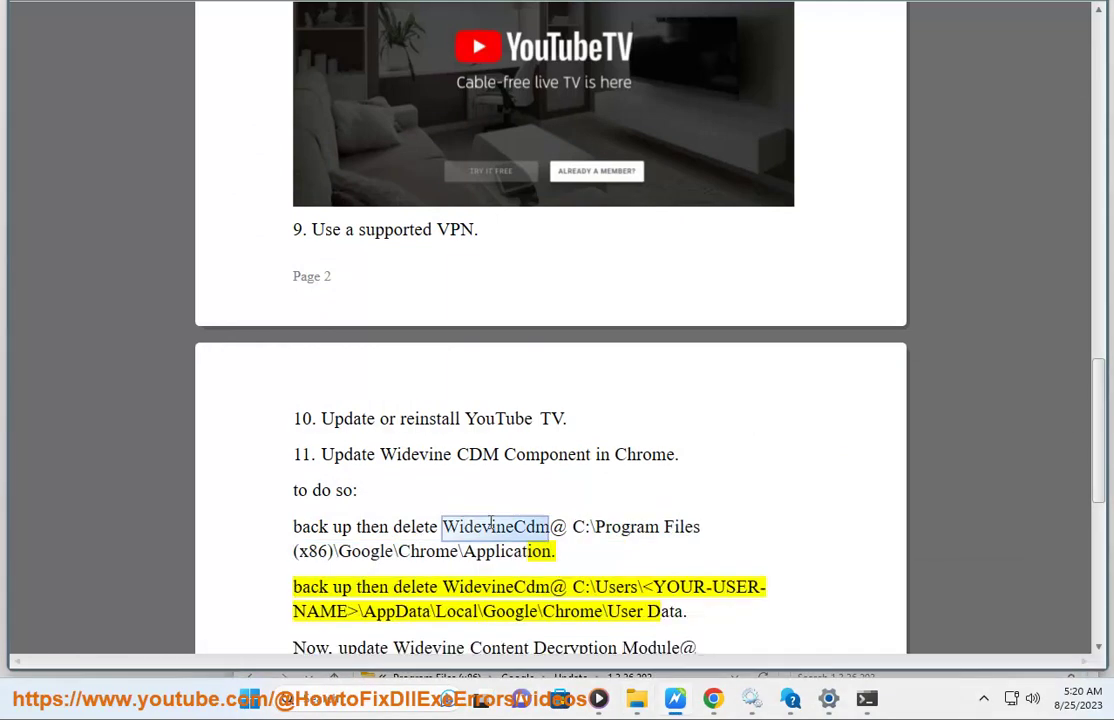
click(636, 670)
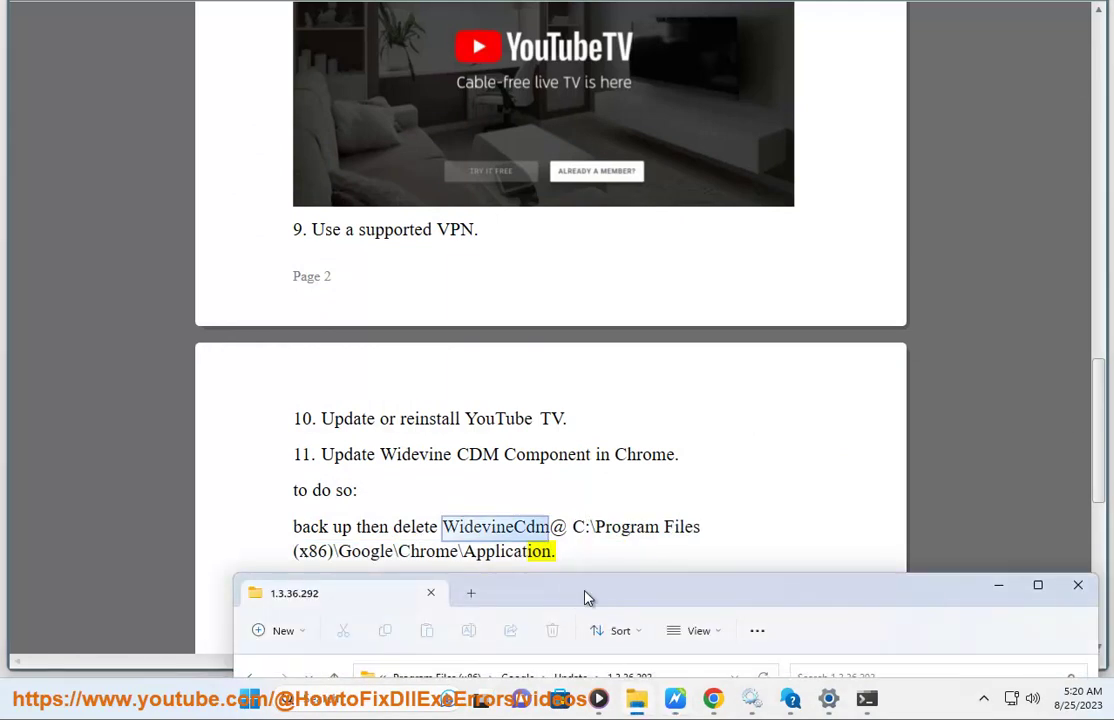
drag(587, 597, 480, 57)
click(409, 143)
click(729, 142)
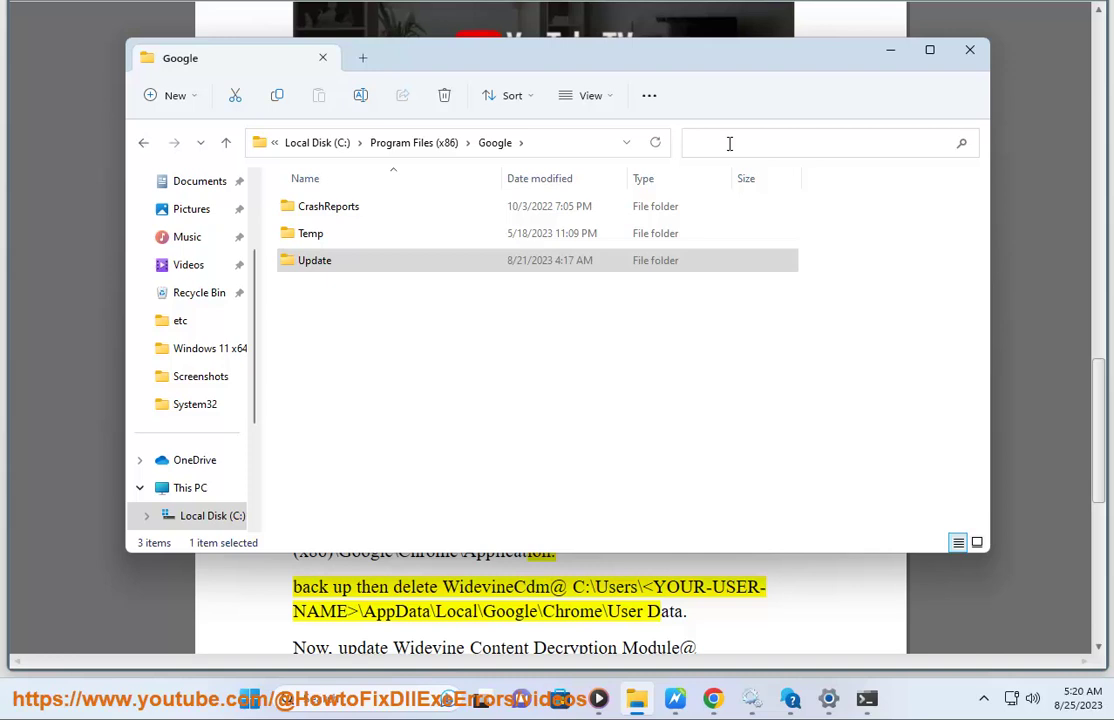
text(WidevineCdm)
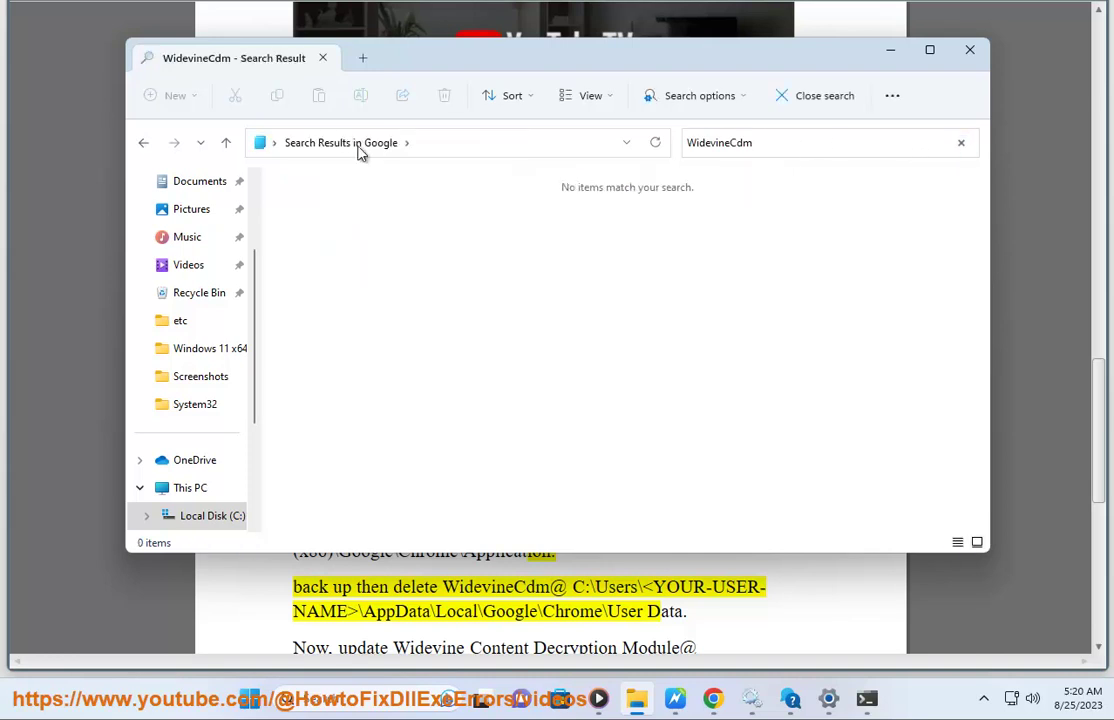
click(675, 698)
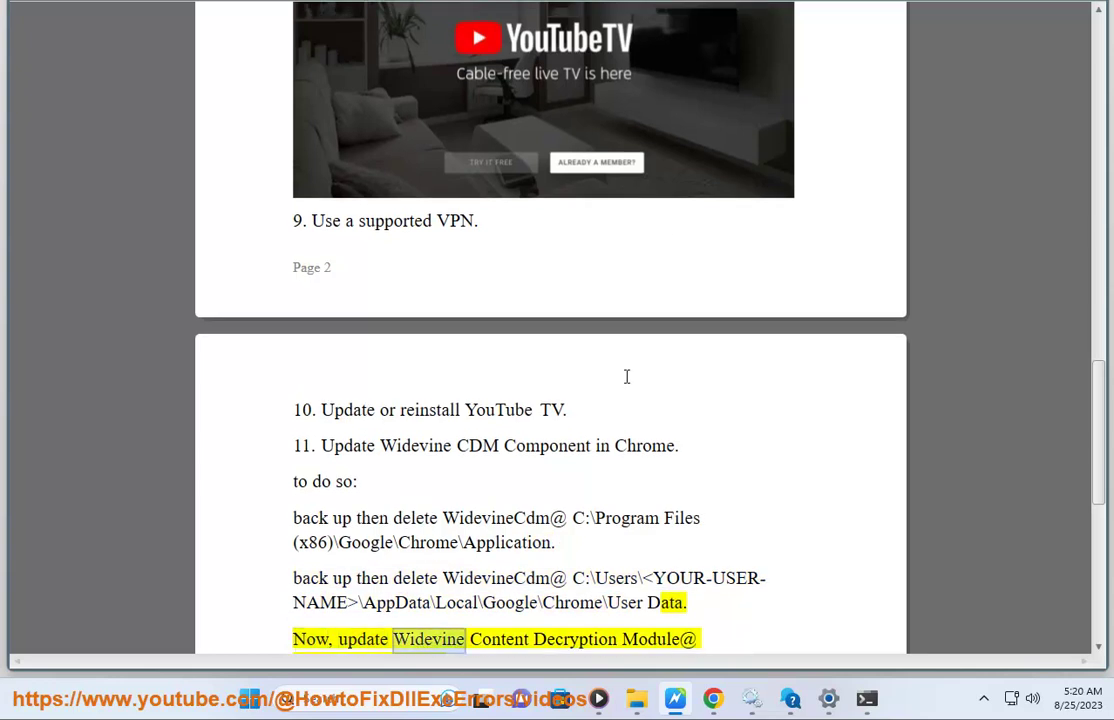
Open Chrome's User Data folder in File Explorer using the guide's path with user name TEST2.
drag(572, 578, 689, 602)
key(ctrl+c)
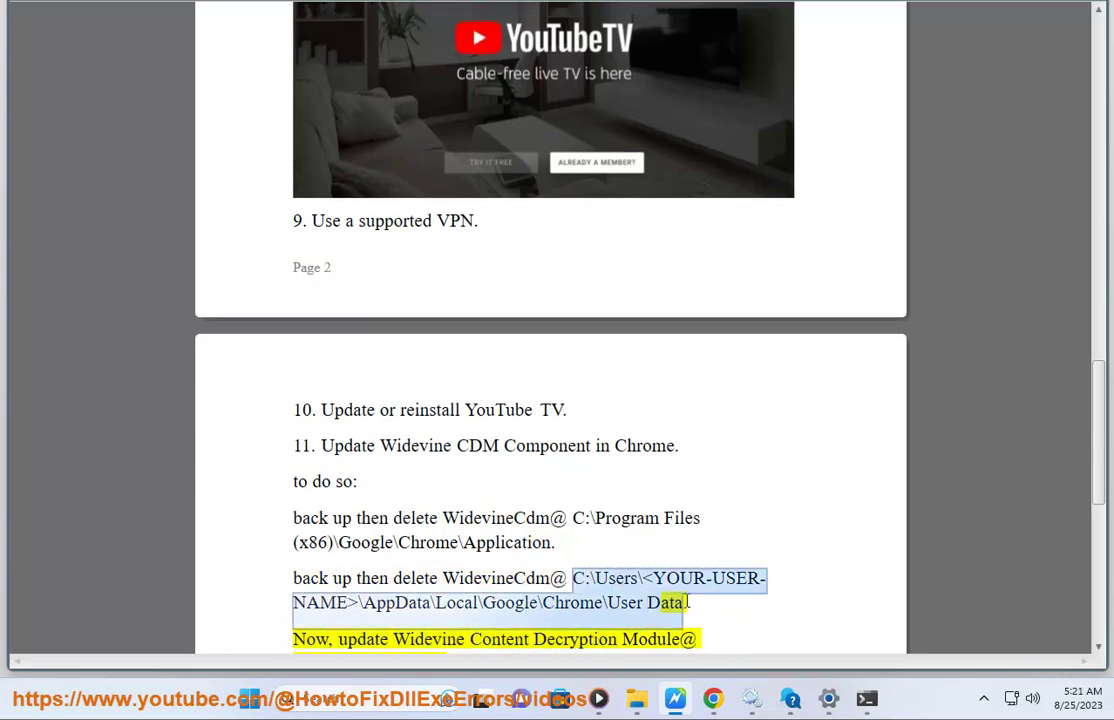
click(637, 698)
click(436, 143)
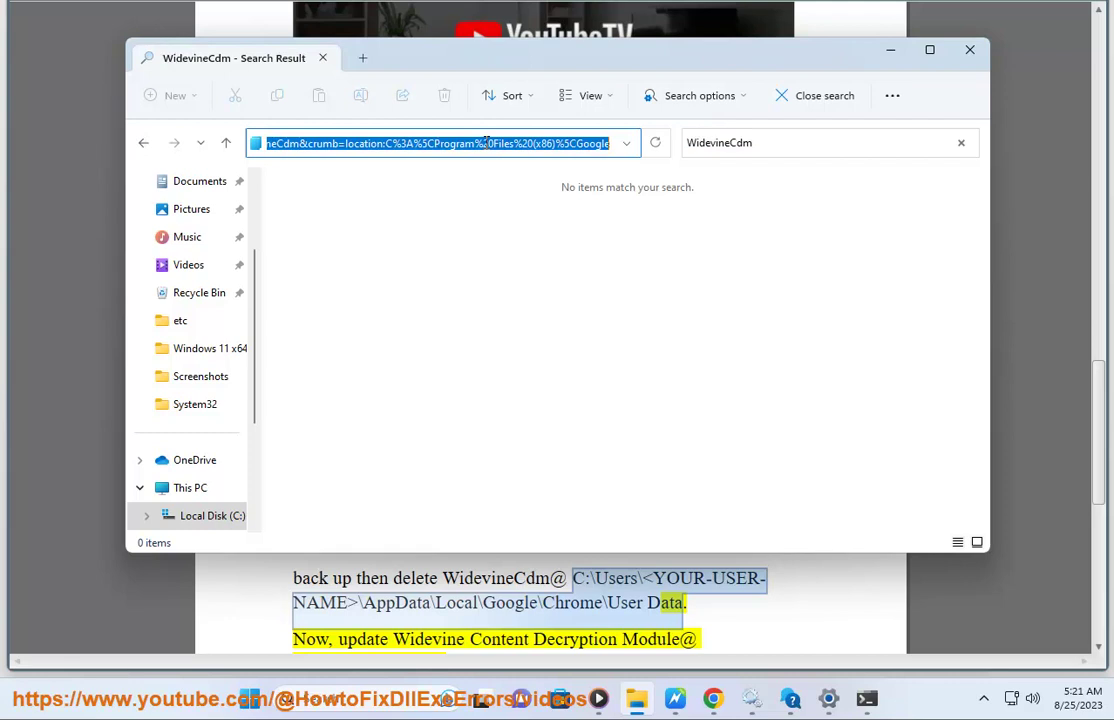
key(ctrl+v)
drag(439, 149, 197, 141)
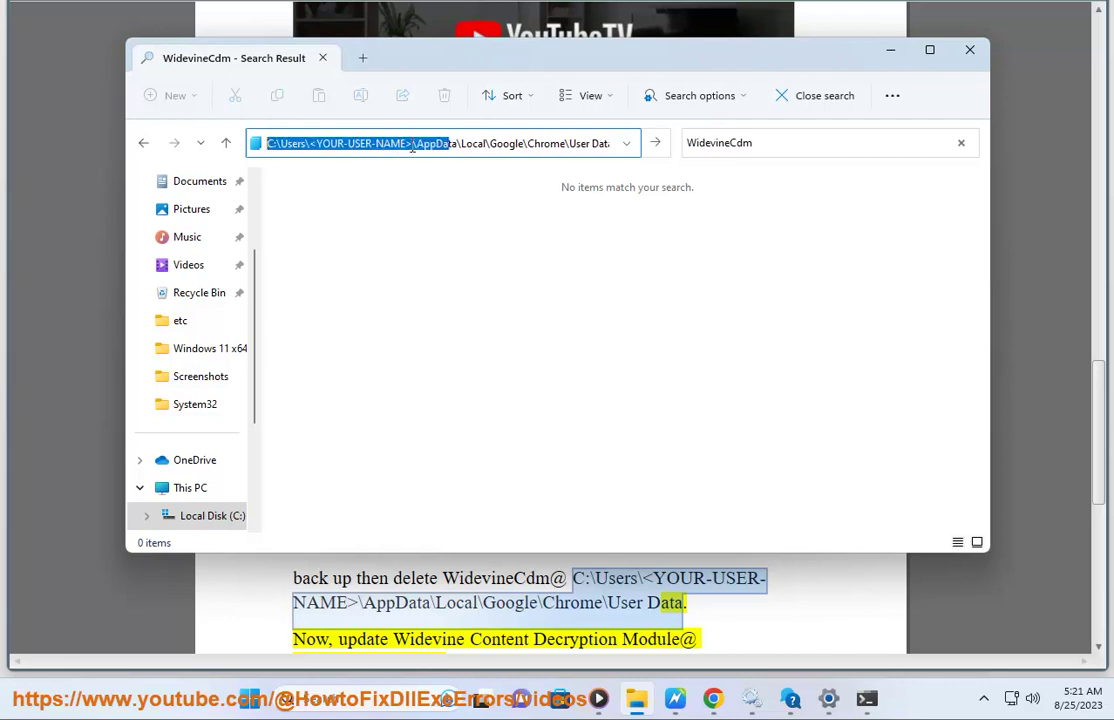
drag(409, 143, 333, 143)
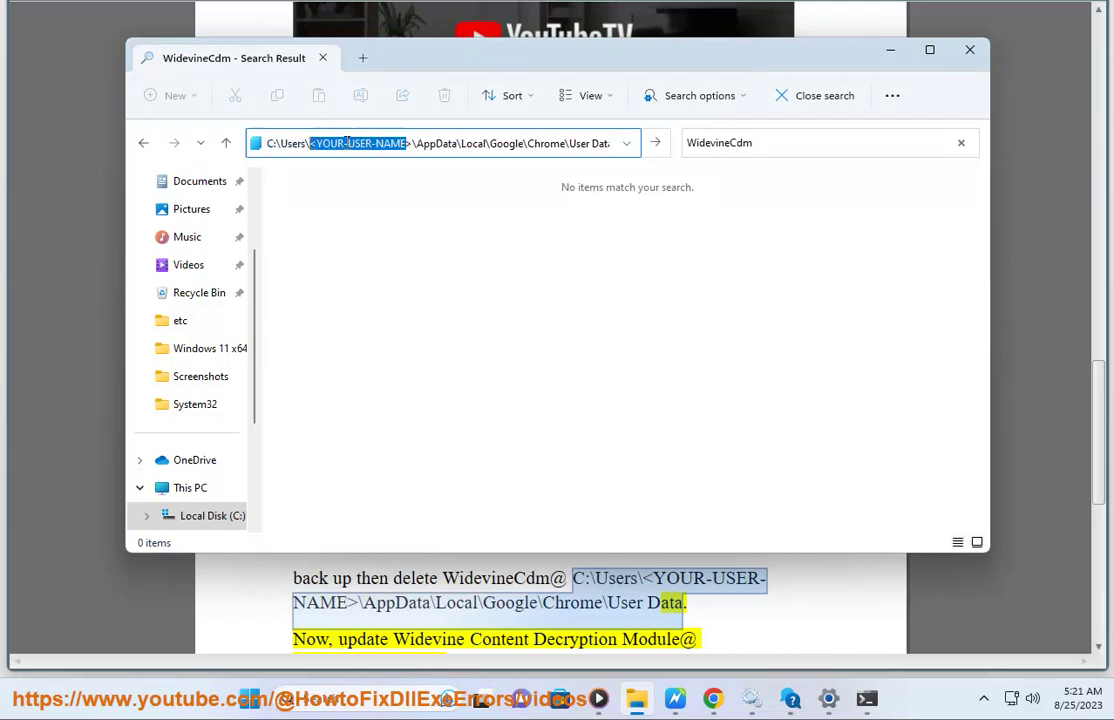
text(TEST2)
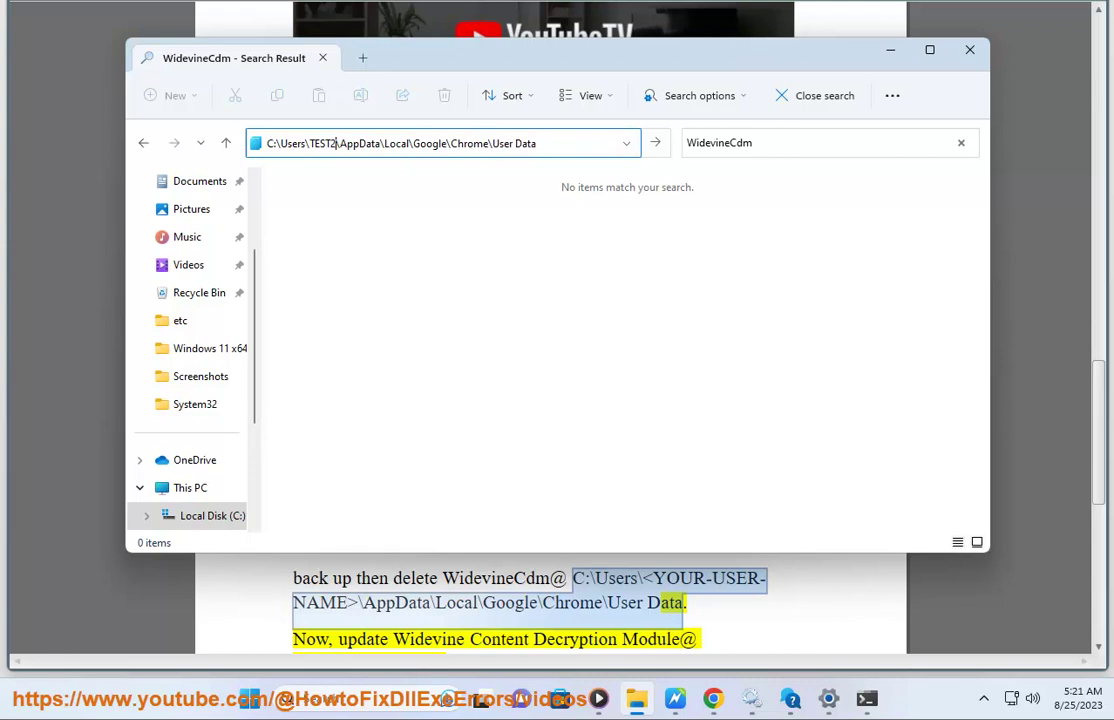
key(Return)
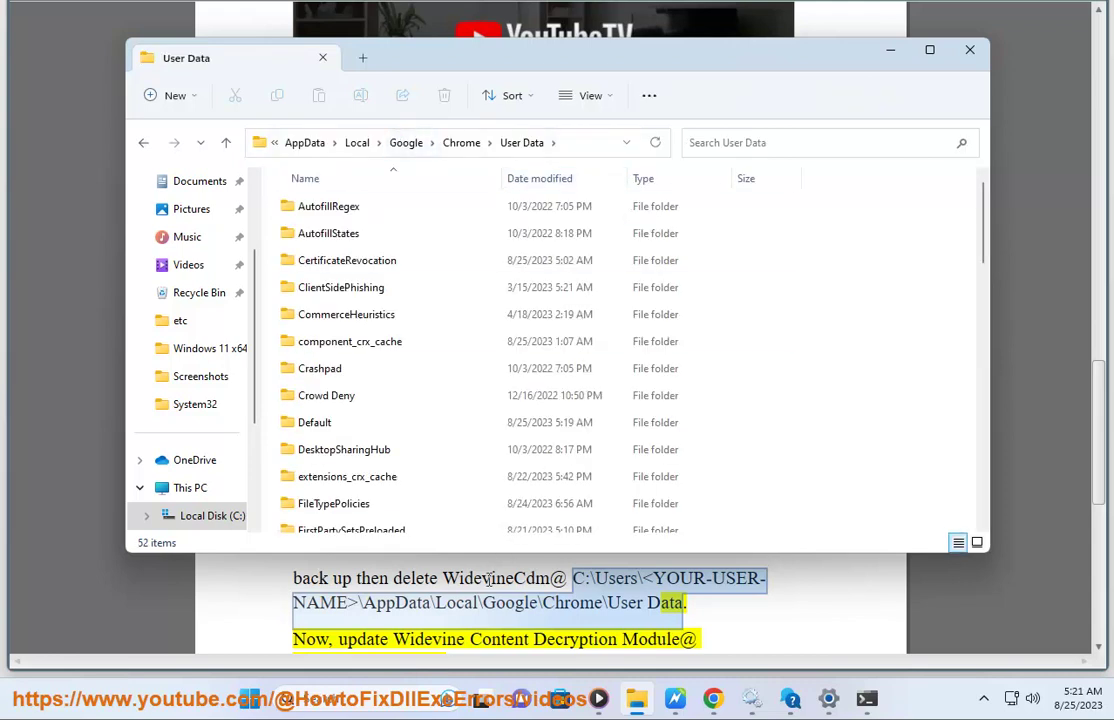
Search User Data for WidevineCdm and view the found folder's actions without choosing one.
double_click(478, 578)
key(ctrl+c)
key(alt+Tab)
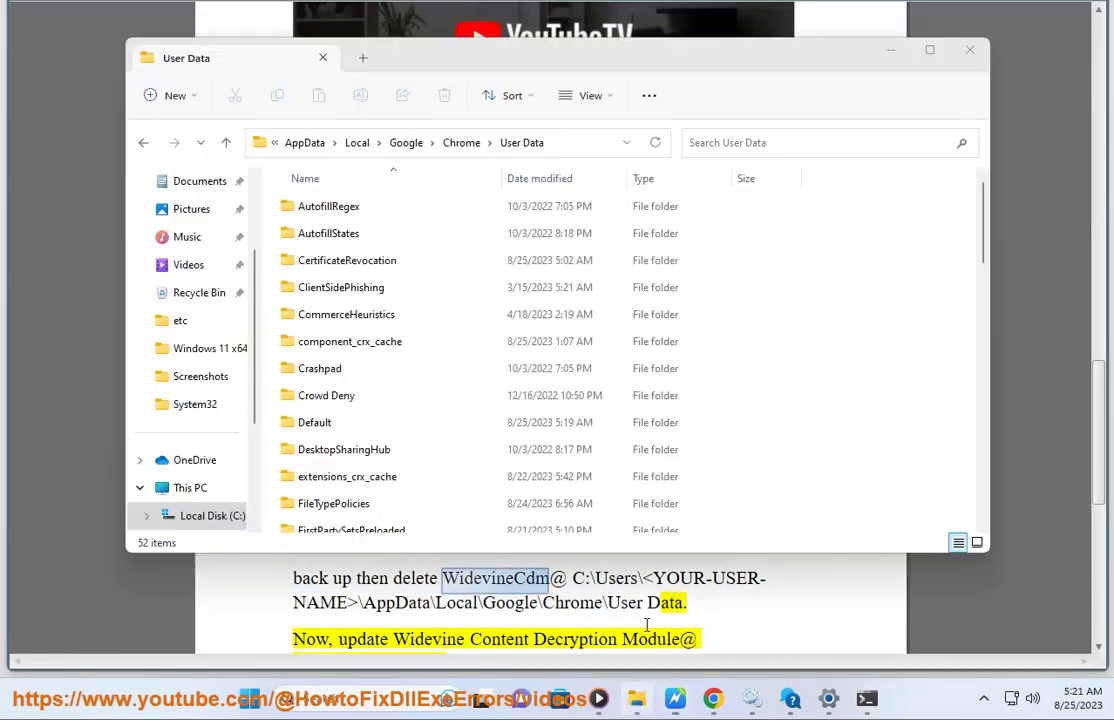
click(741, 142)
key(ctrl+v)
key(Return)
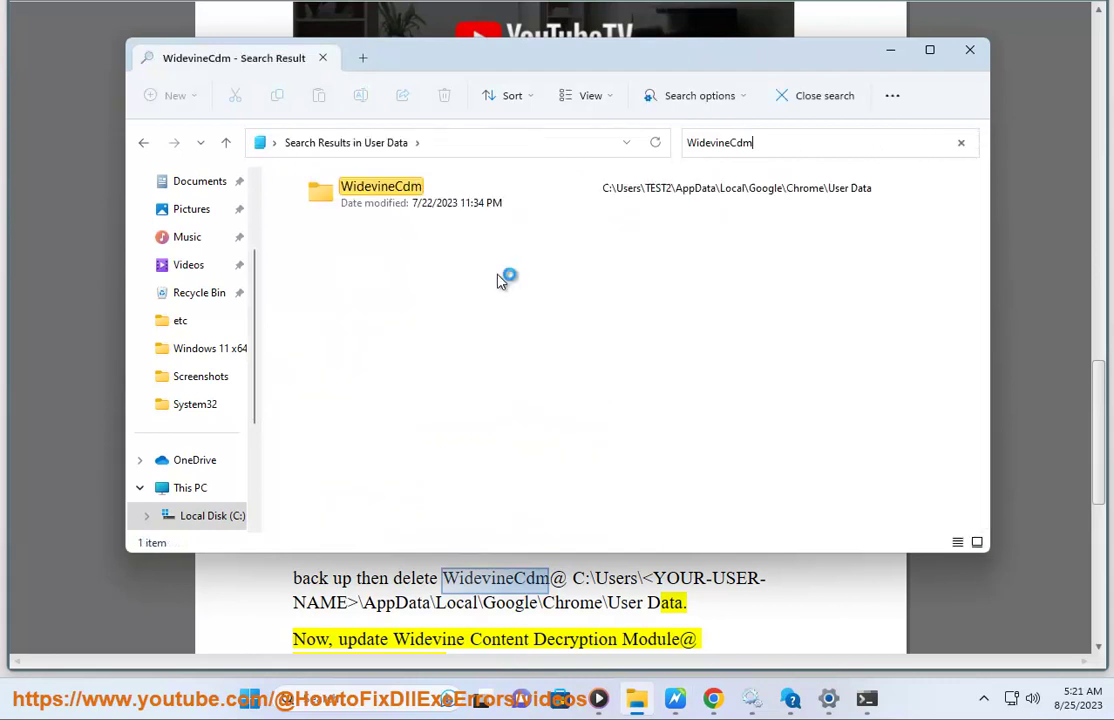
click(380, 205)
right_click(380, 203)
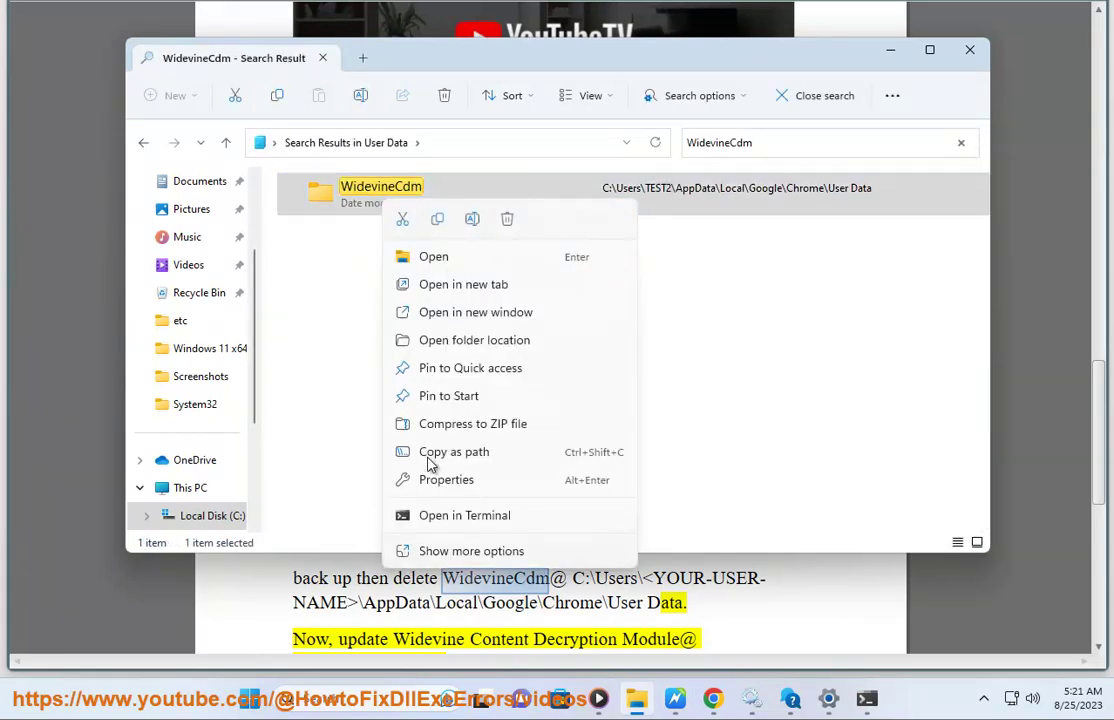
click(455, 553)
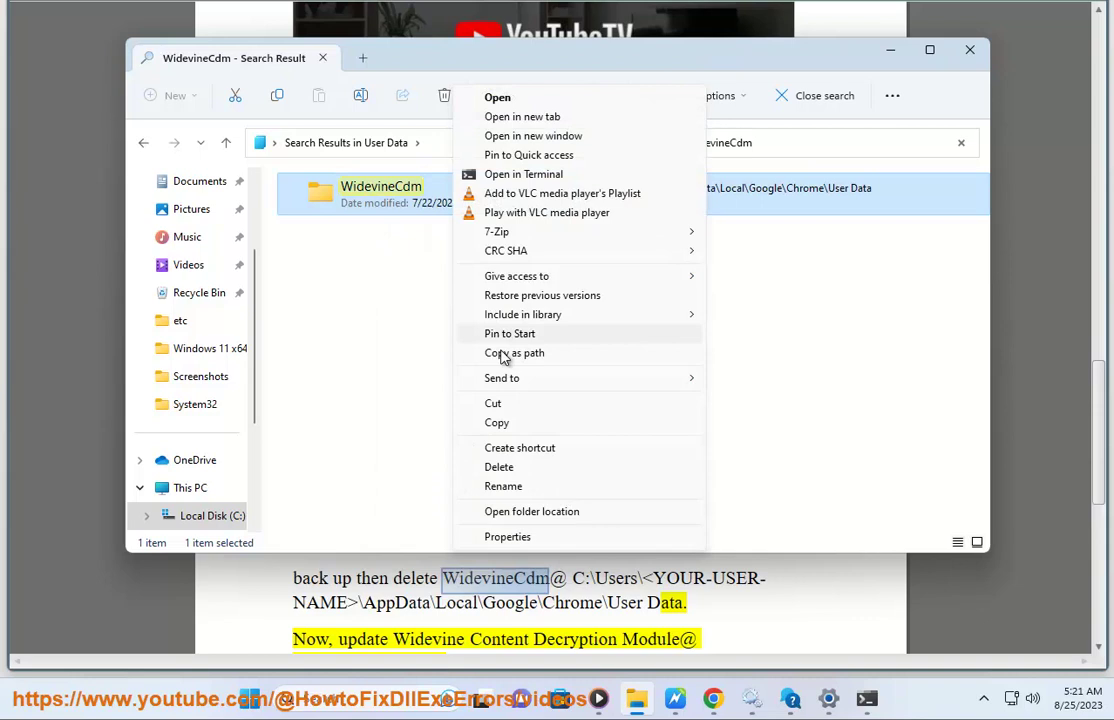
click(517, 480)
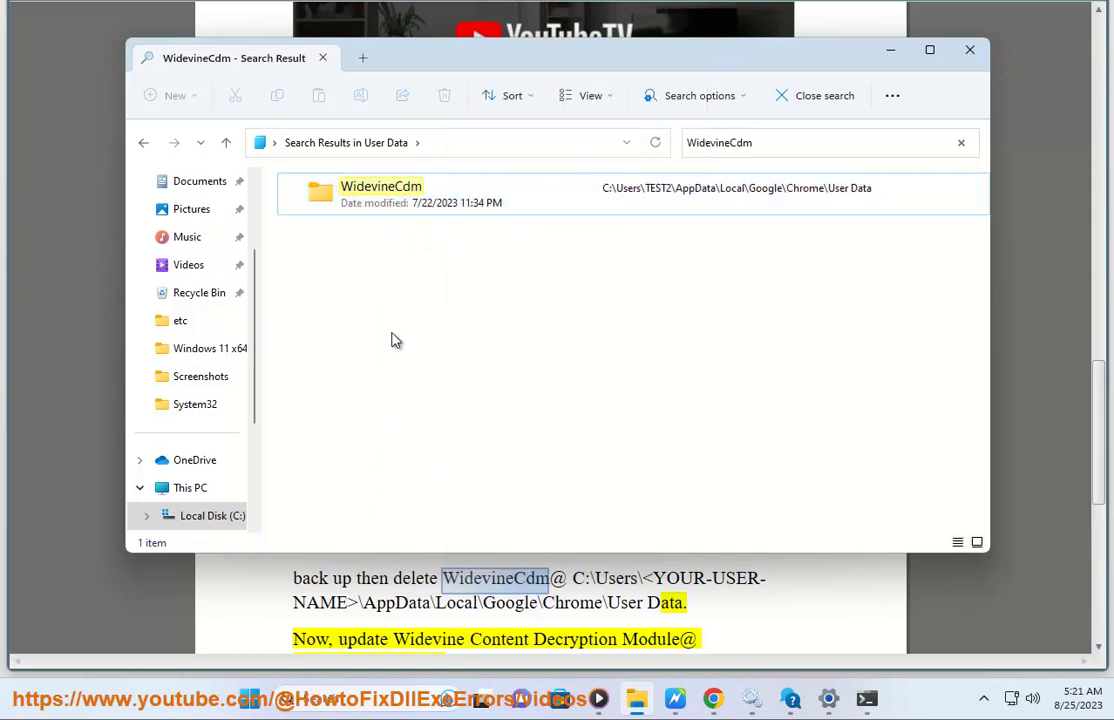
Return to the guide and scroll down to the chrome://components step with its Chrome screenshot.
click(890, 49)
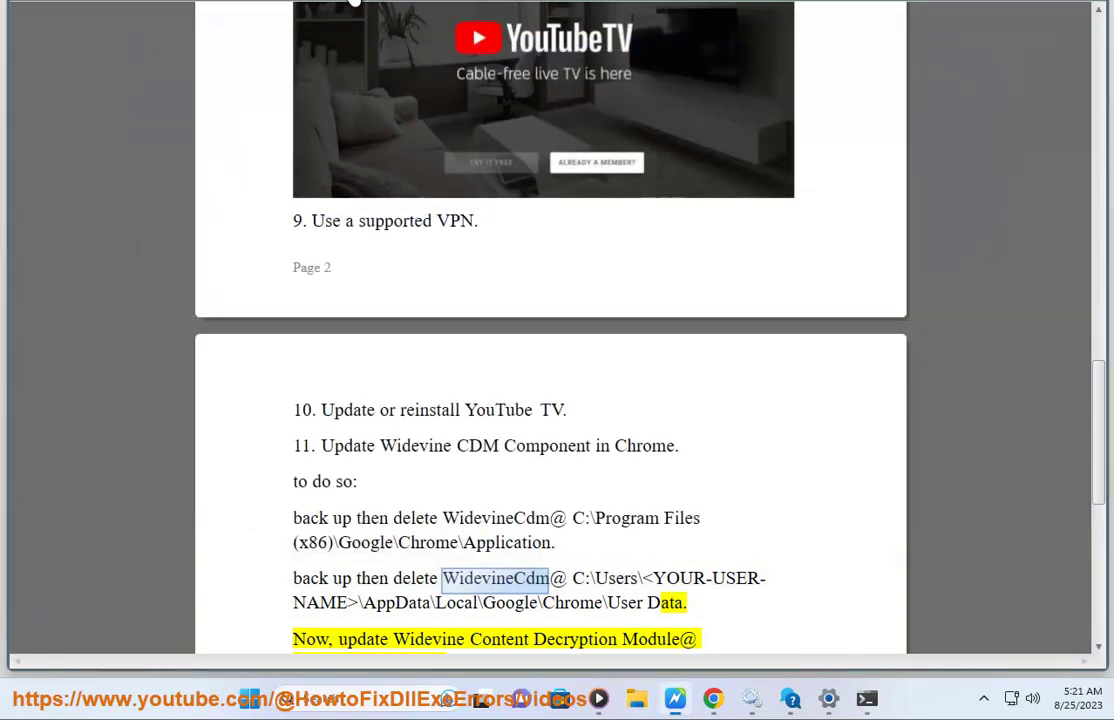
scroll(760, 330, down, 1)
scroll(699, 390, down, 3)
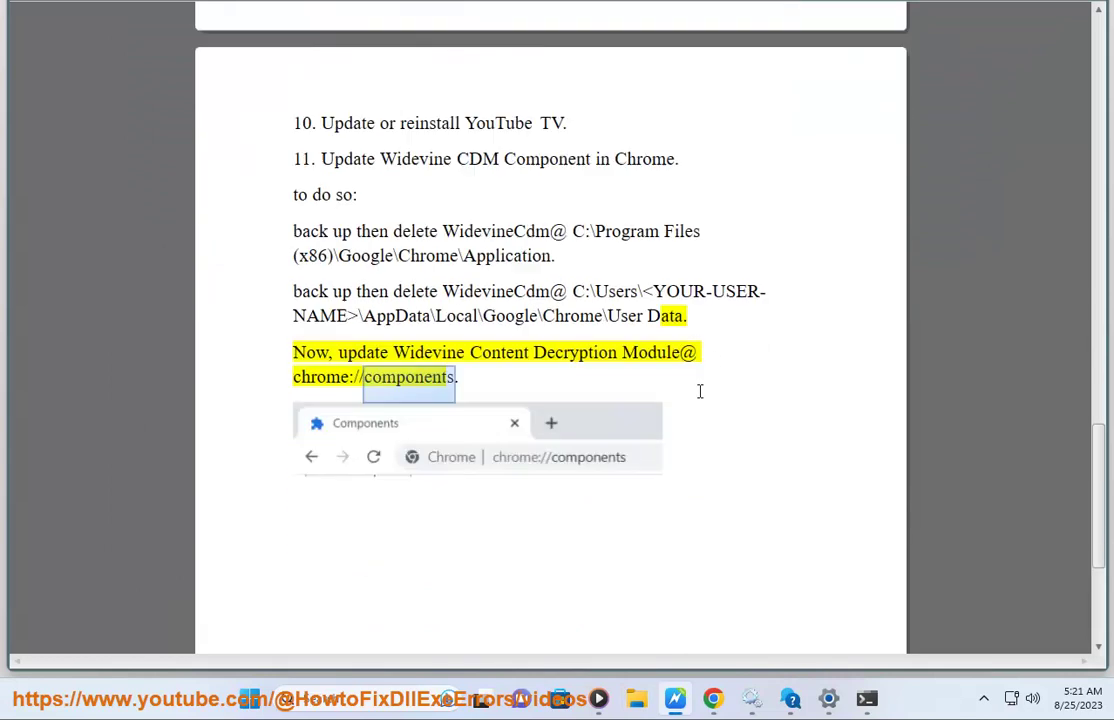